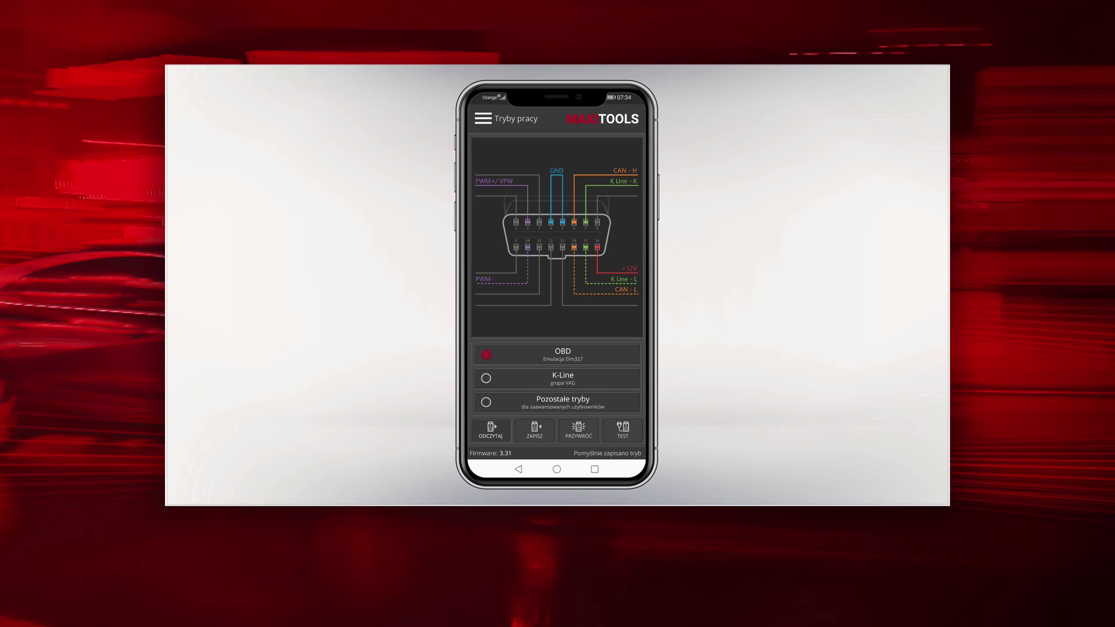
# Leave the MaxiTools phone app, switch to Car Scanner and connect it to the ELM interface
pyautogui.click(556, 469)
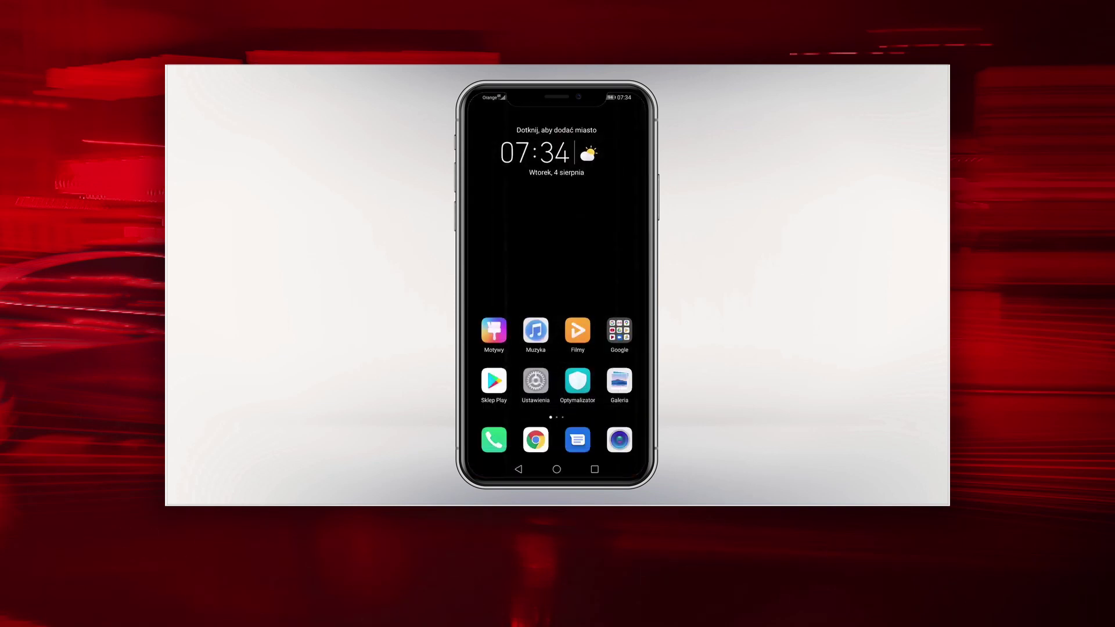
pyautogui.moveTo(582, 283); pyautogui.dragTo(482, 264)
pyautogui.click(619, 230)
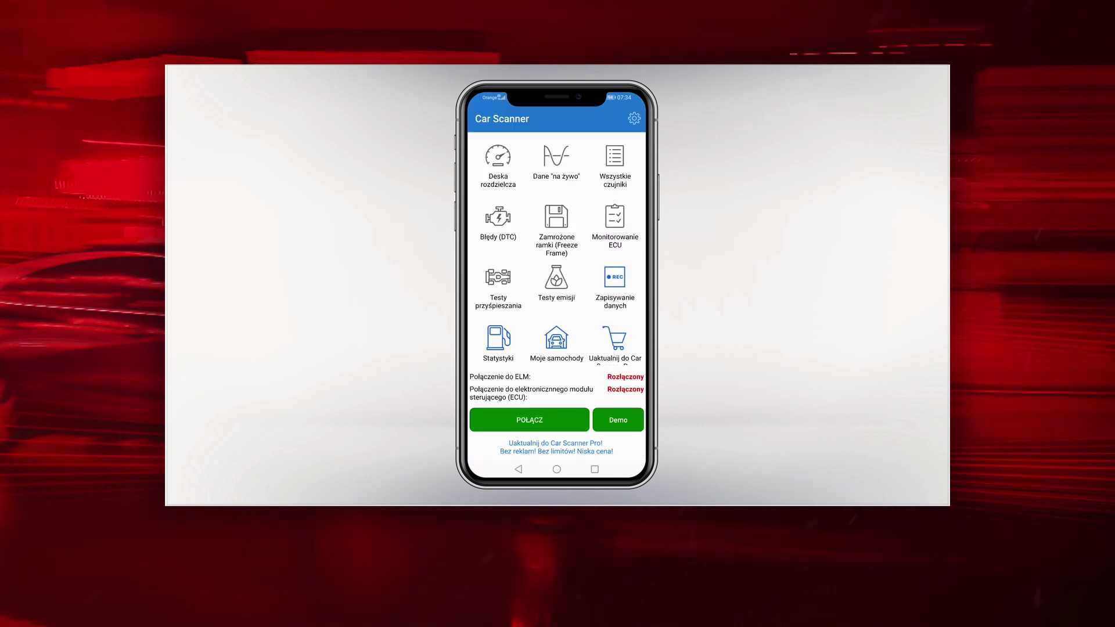
pyautogui.click(533, 420)
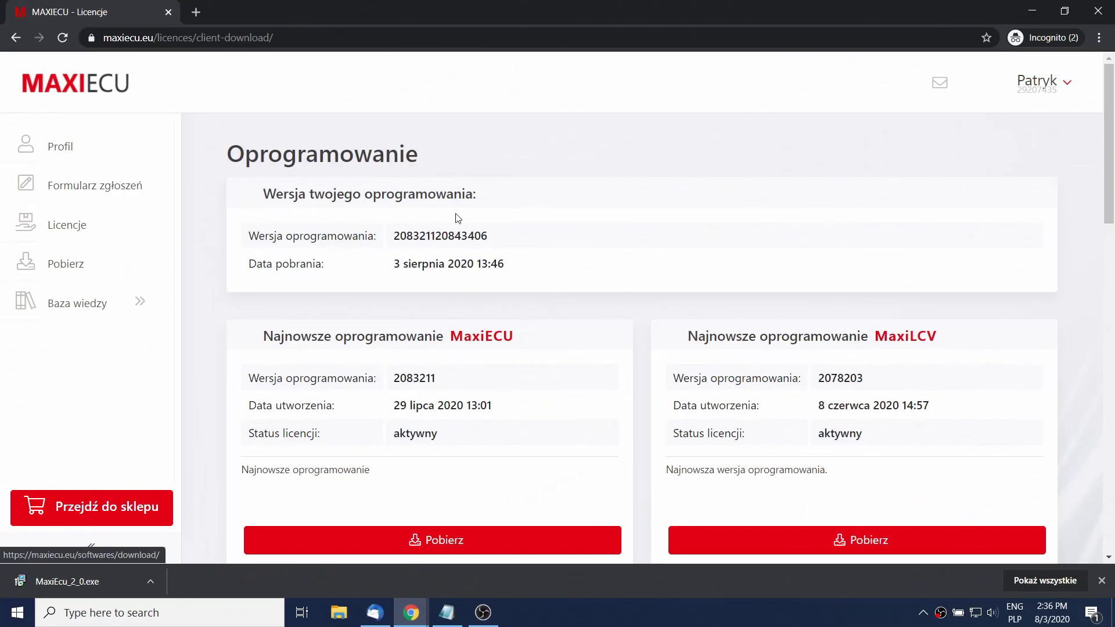
# Download MaxiTools from the website's "Pliki do pobrania" section, launch the downloaded program and close the browser
pyautogui.scroll(-13, 549, 172)
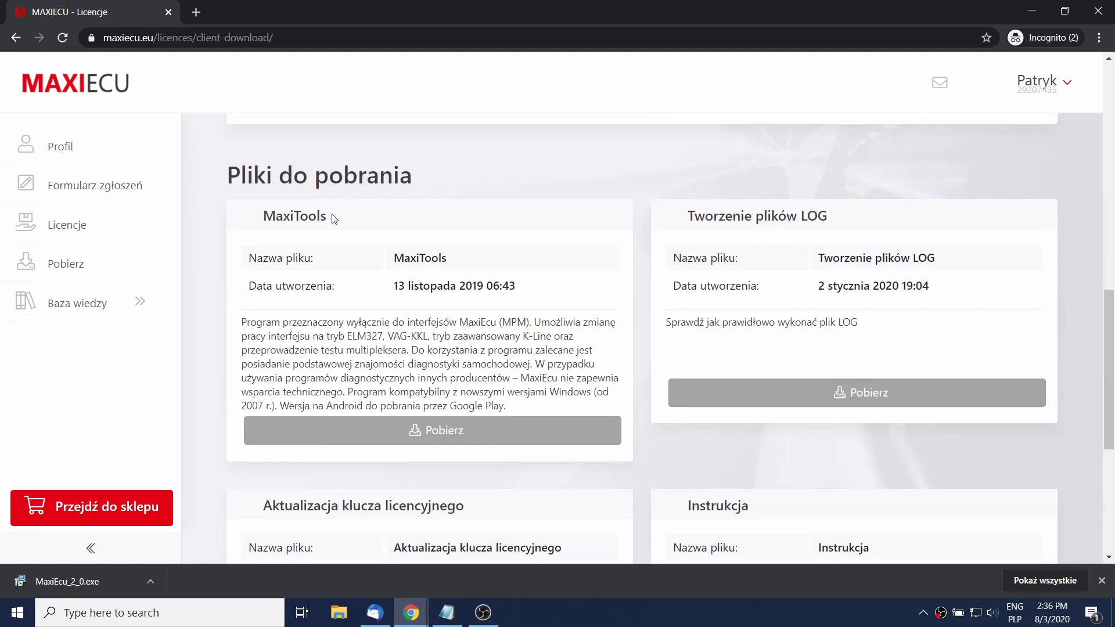
pyautogui.moveTo(329, 217); pyautogui.dragTo(262, 218)
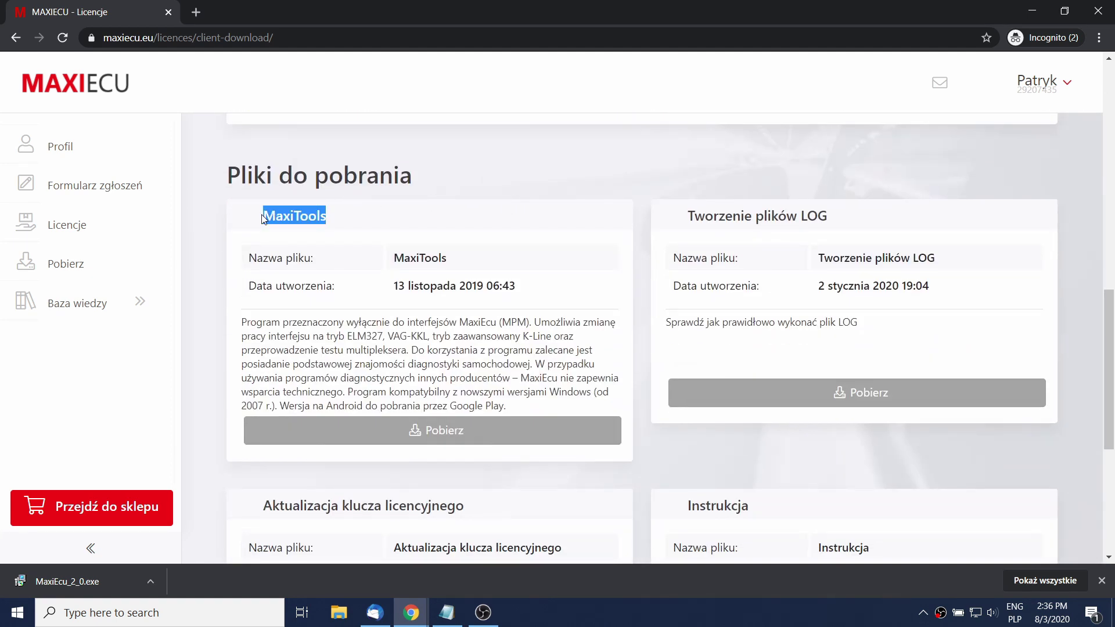
pyautogui.click(415, 431)
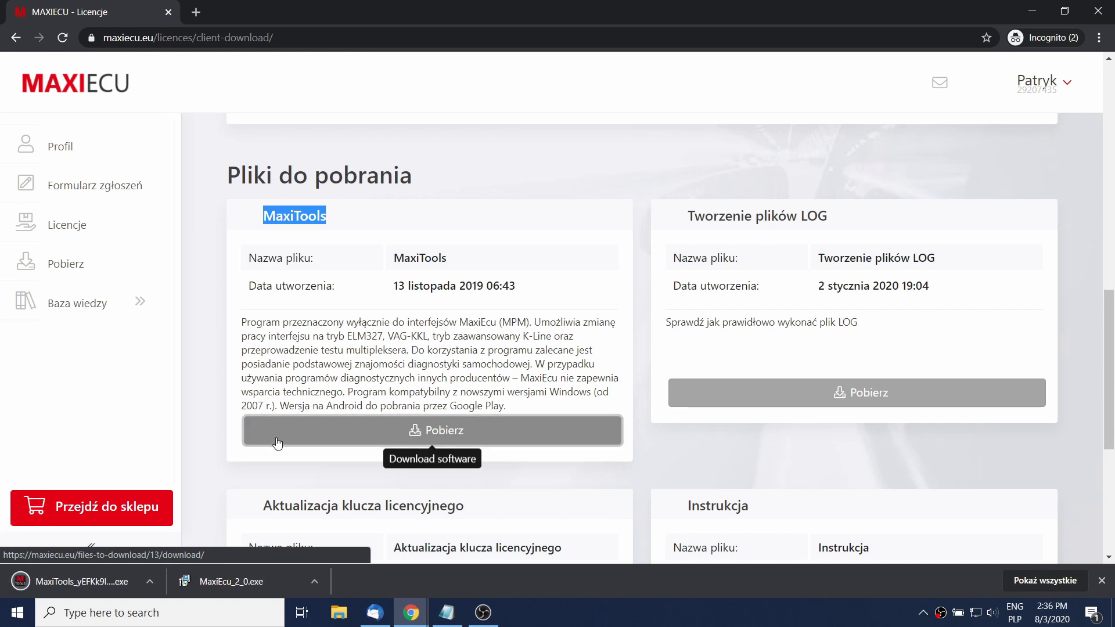
pyautogui.click(76, 581)
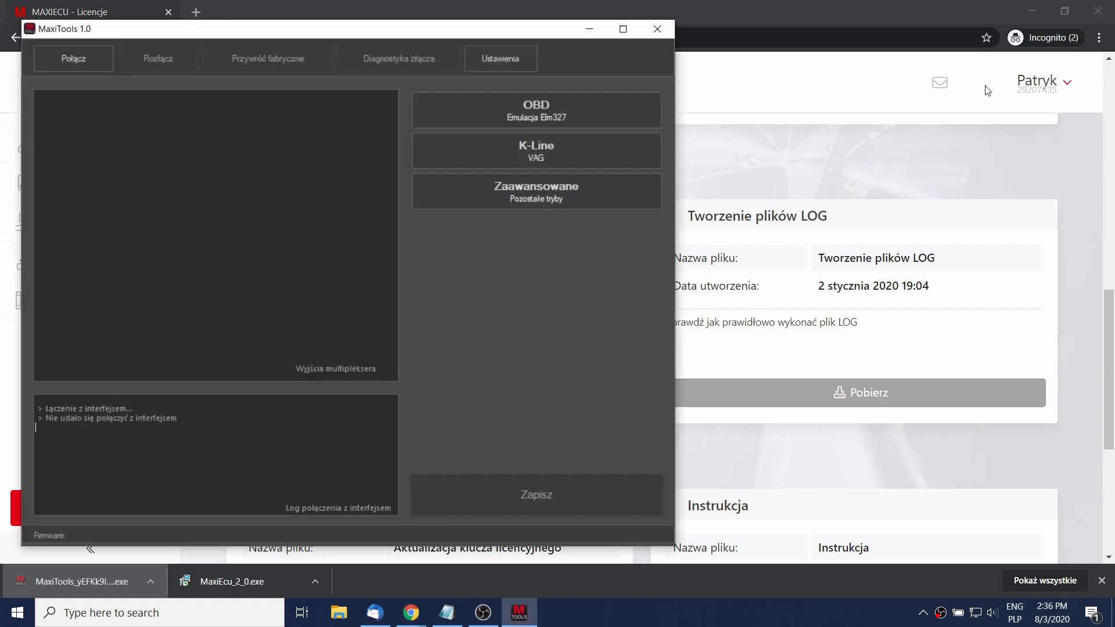
pyautogui.click(1100, 17)
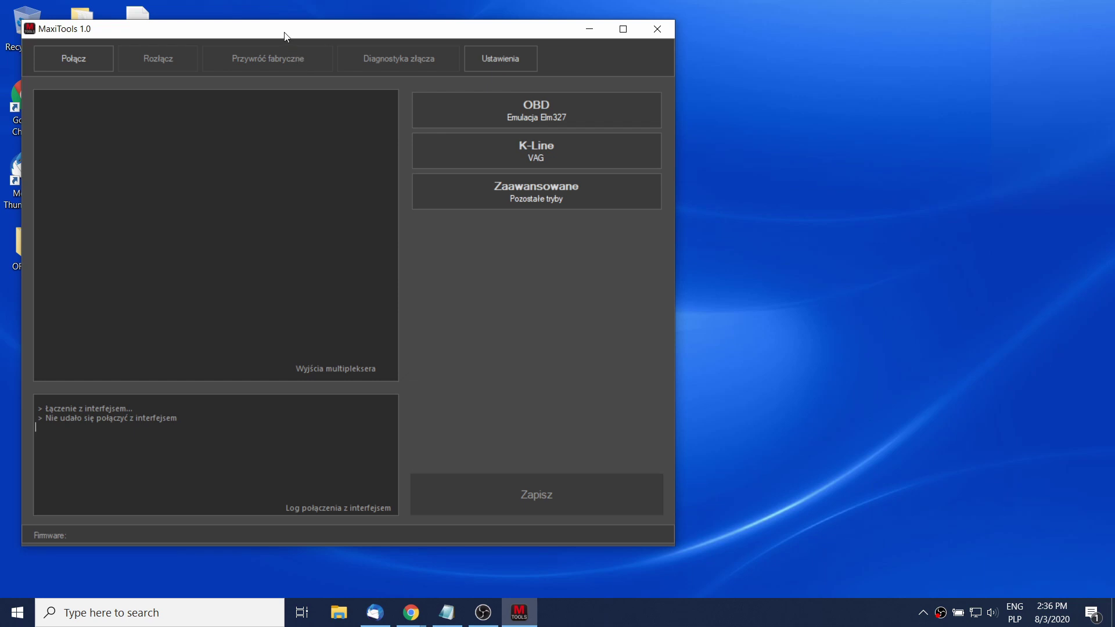
# Save the MaxiTools settings with Polski - PL as the language and FTDI as the connection type
pyautogui.moveTo(286, 36); pyautogui.dragTo(495, 35)
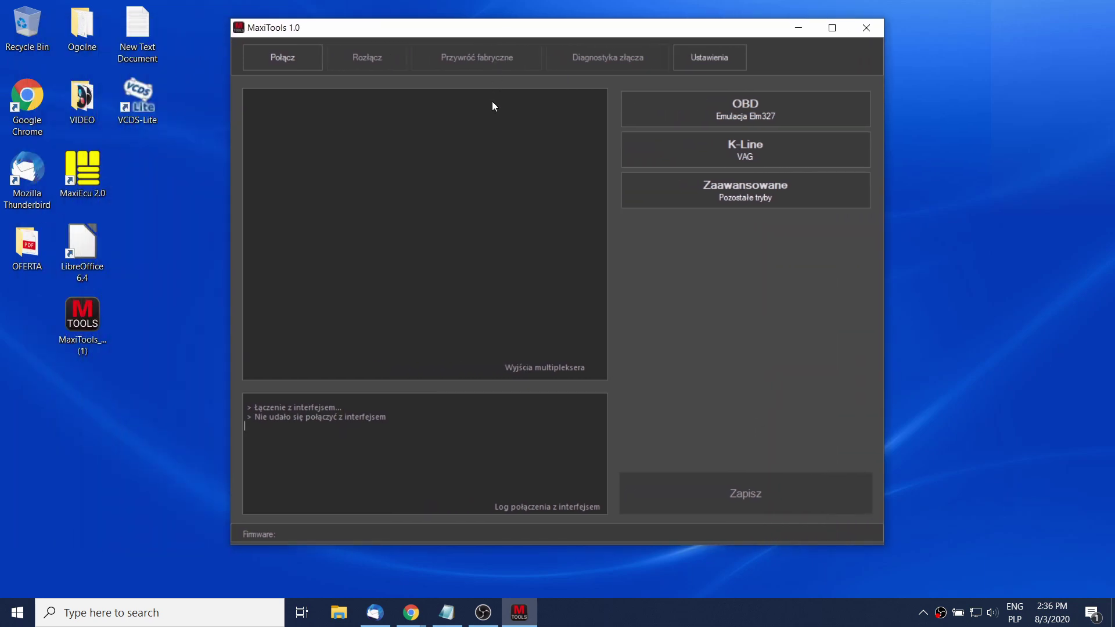
pyautogui.click(725, 59)
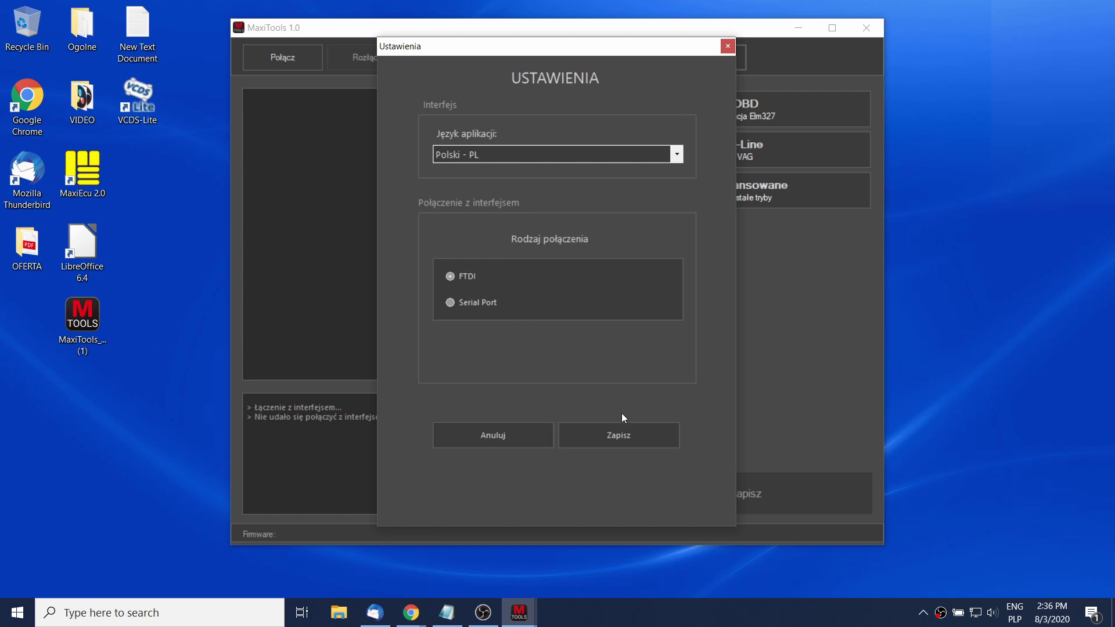
pyautogui.click(629, 432)
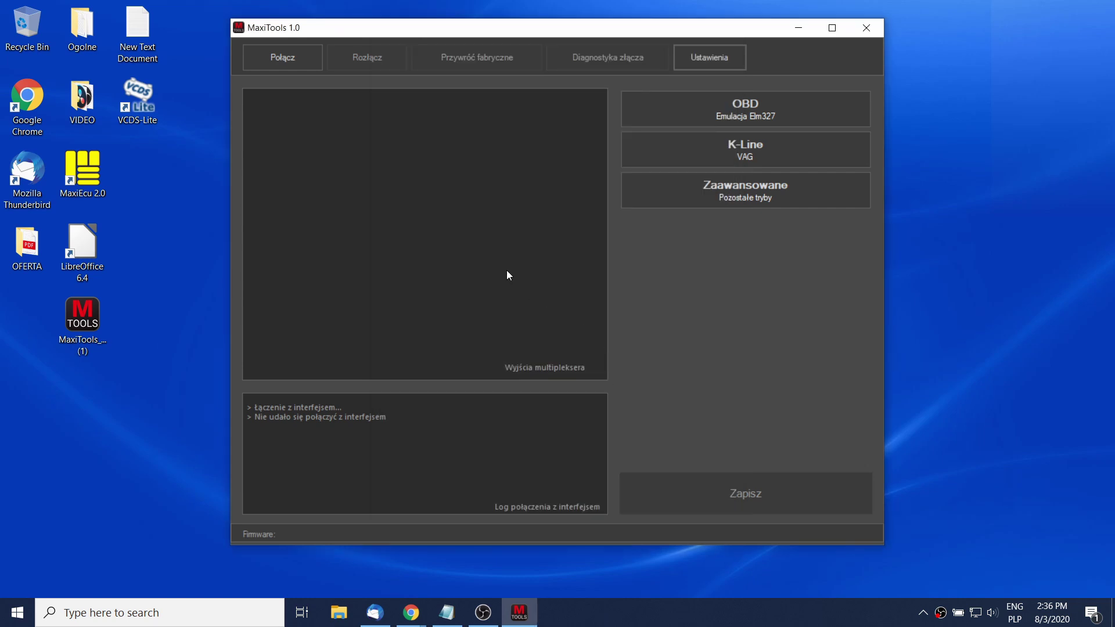
# Open Device Manager through Control Panel's Hardware and Sound category and close Control Panel
pyautogui.click(167, 613)
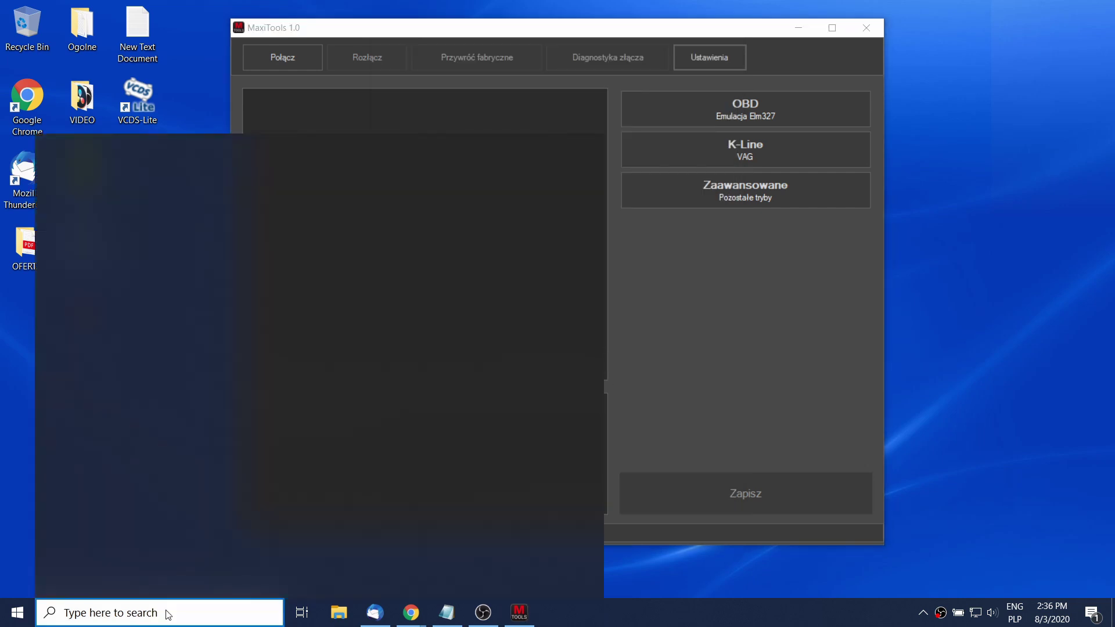
pyautogui.write('panel')
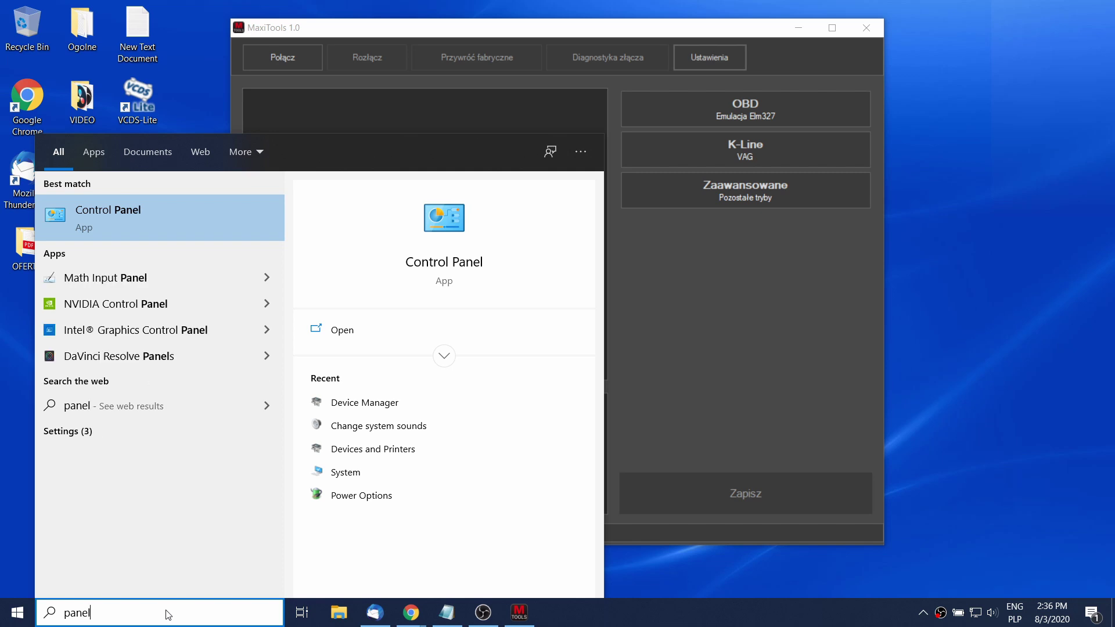
pyautogui.press('Return')
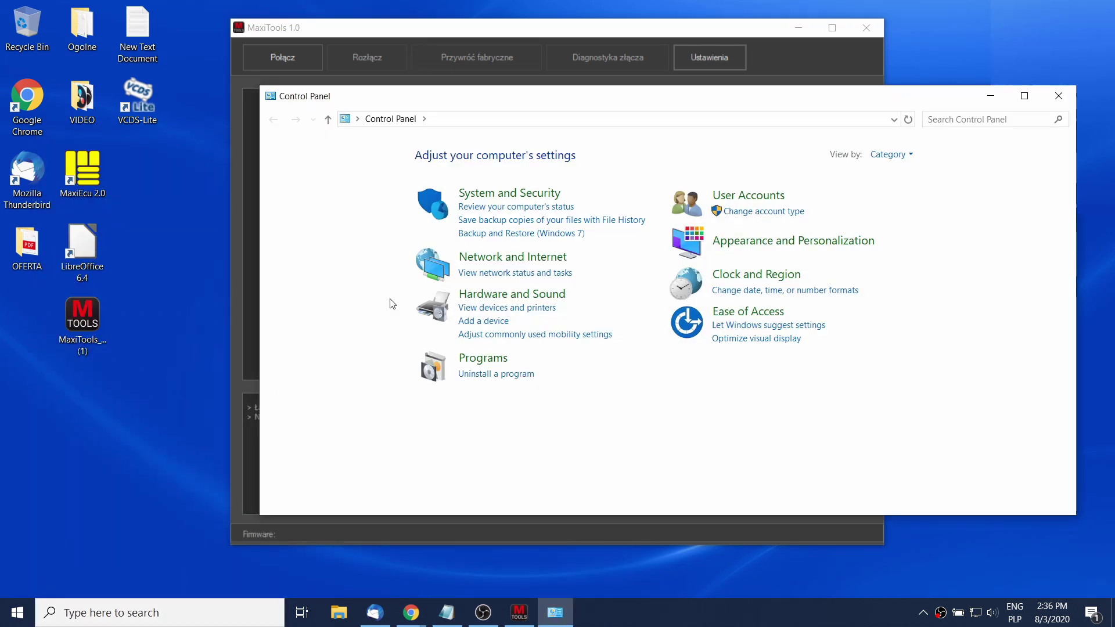
pyautogui.click(526, 295)
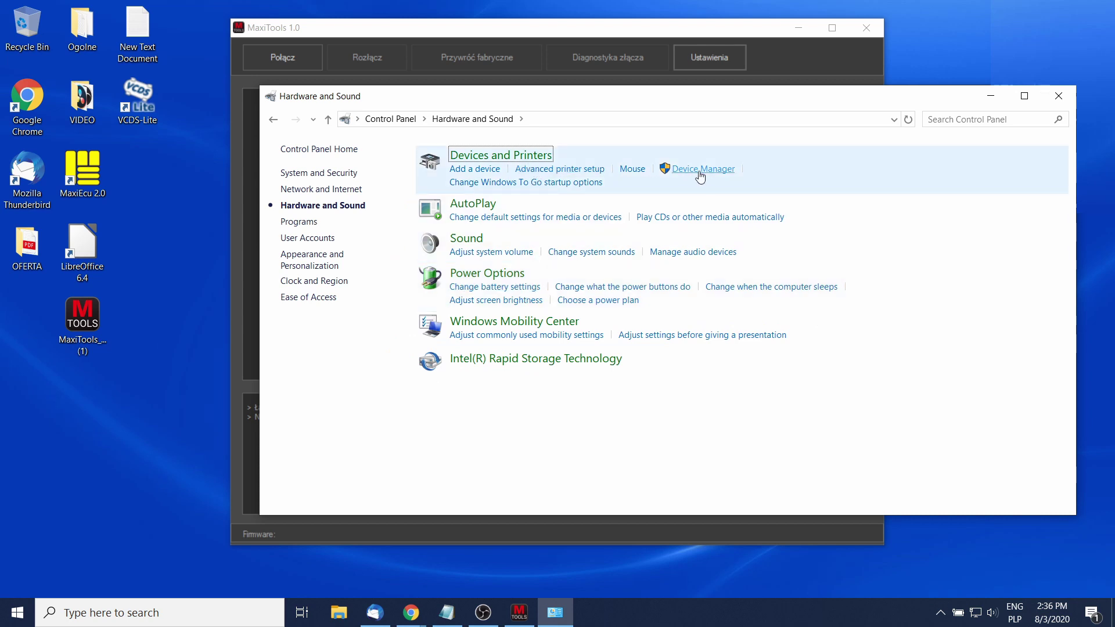
pyautogui.click(701, 172)
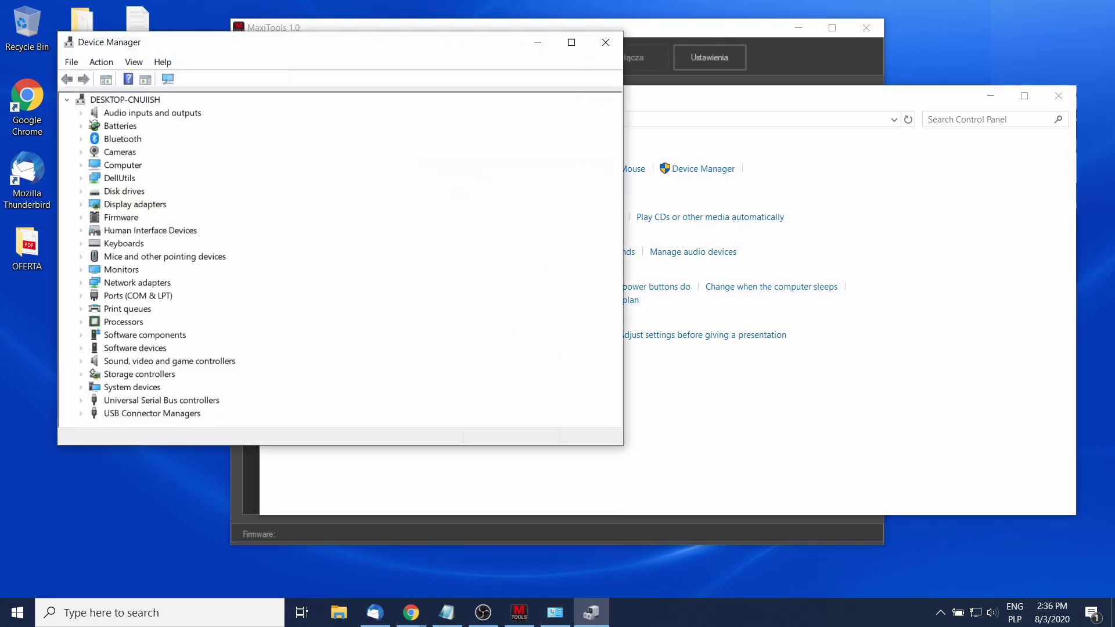
pyautogui.click(1072, 97)
pyautogui.moveTo(262, 50); pyautogui.dragTo(481, 100)
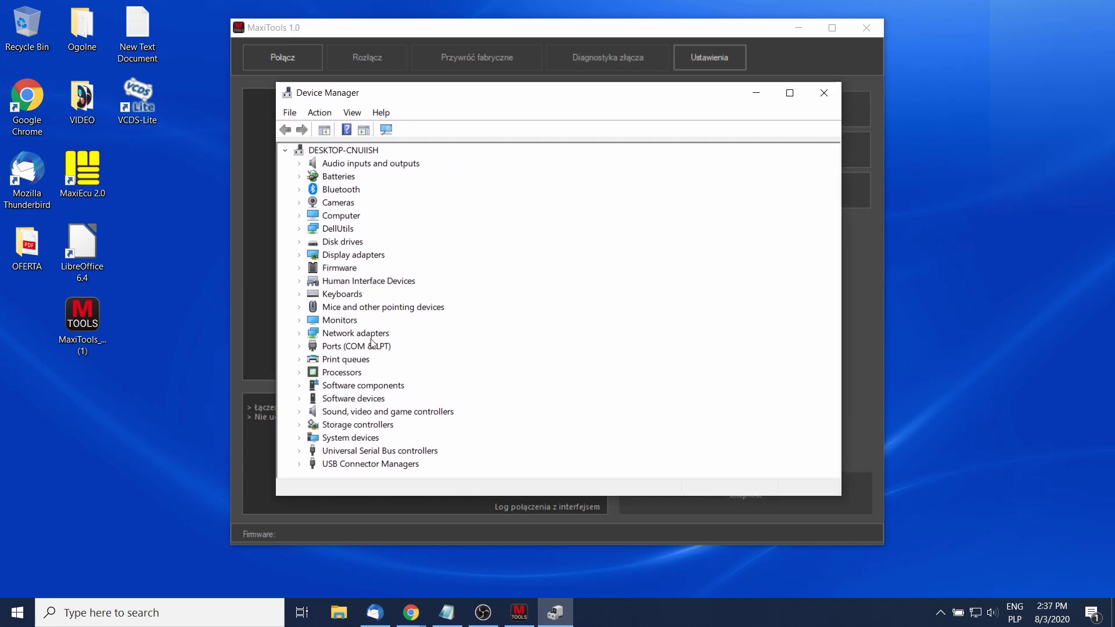
# Check which COM number is assigned to the USB Serial Port under Ports (COM & LPT) and close Device Manager
pyautogui.click(300, 347)
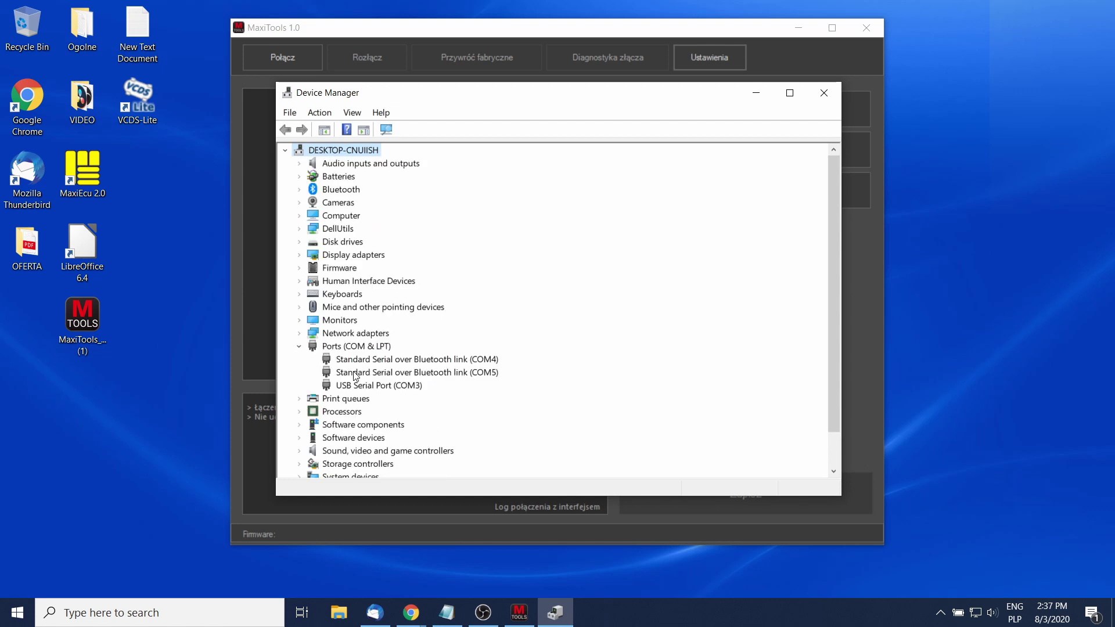
pyautogui.click(401, 387)
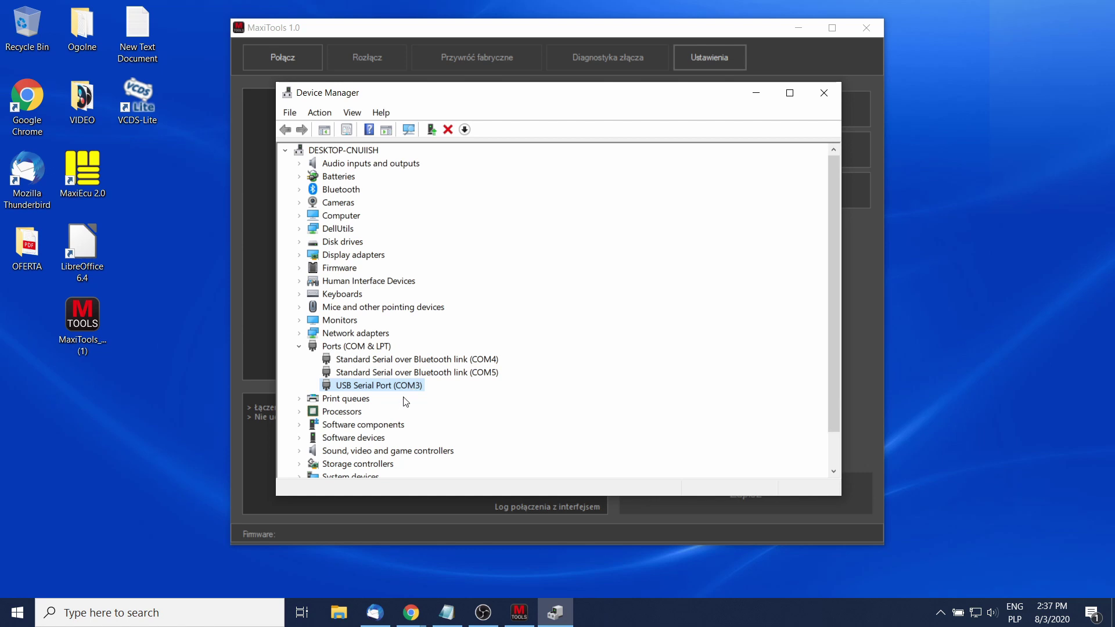
pyautogui.click(824, 92)
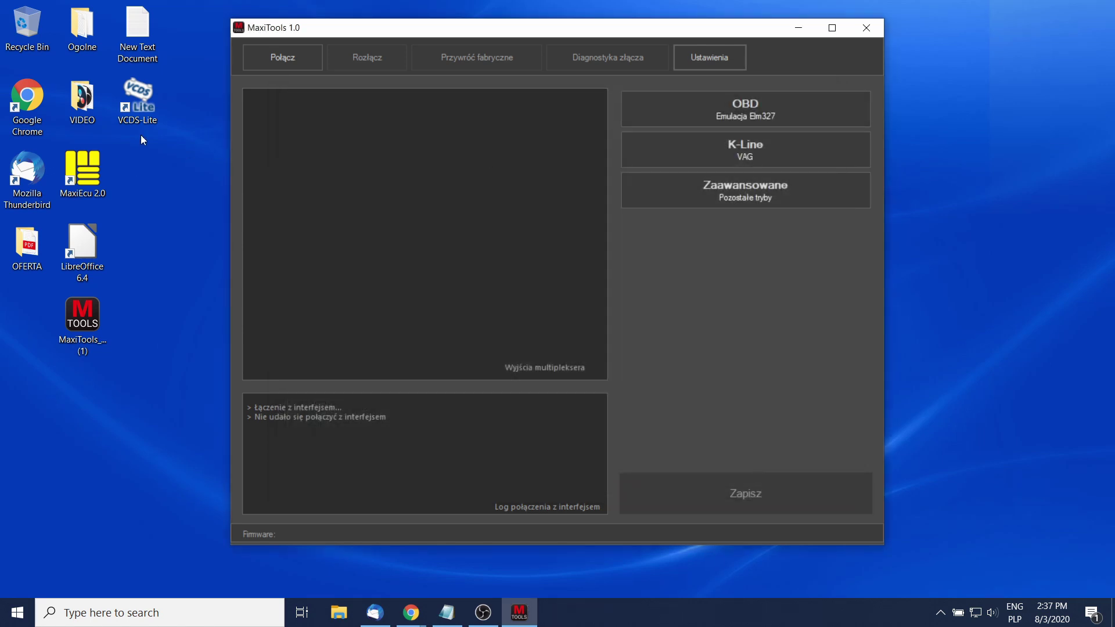
# Launch VCDS-Lite and test the interface on COM3 in the program options
pyautogui.doubleClick(140, 110)
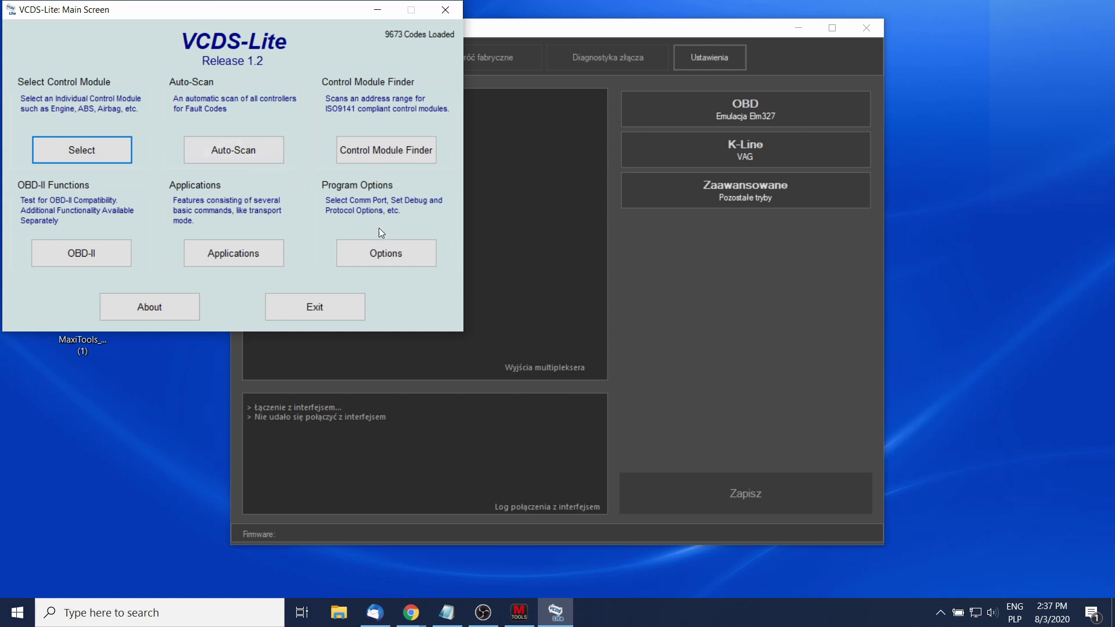
pyautogui.click(385, 252)
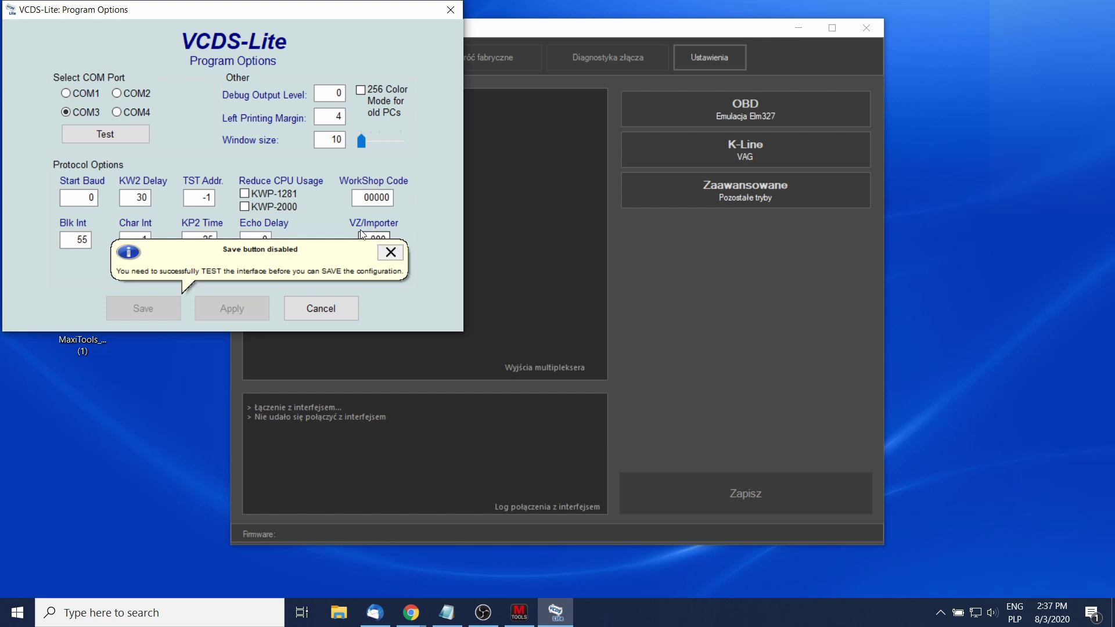
pyautogui.click(105, 138)
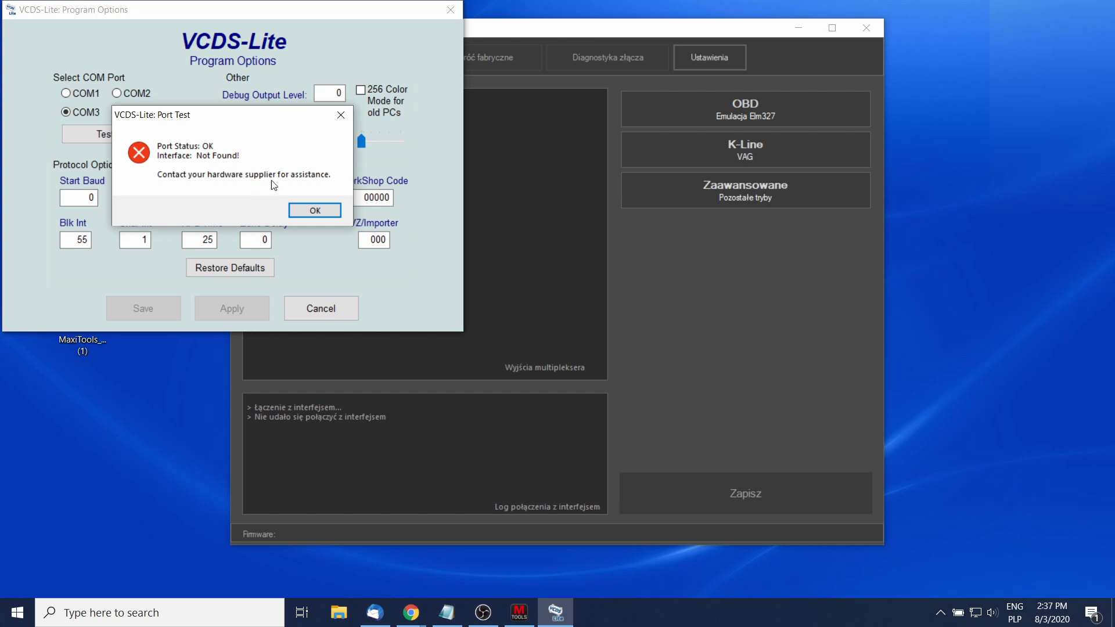
pyautogui.click(315, 212)
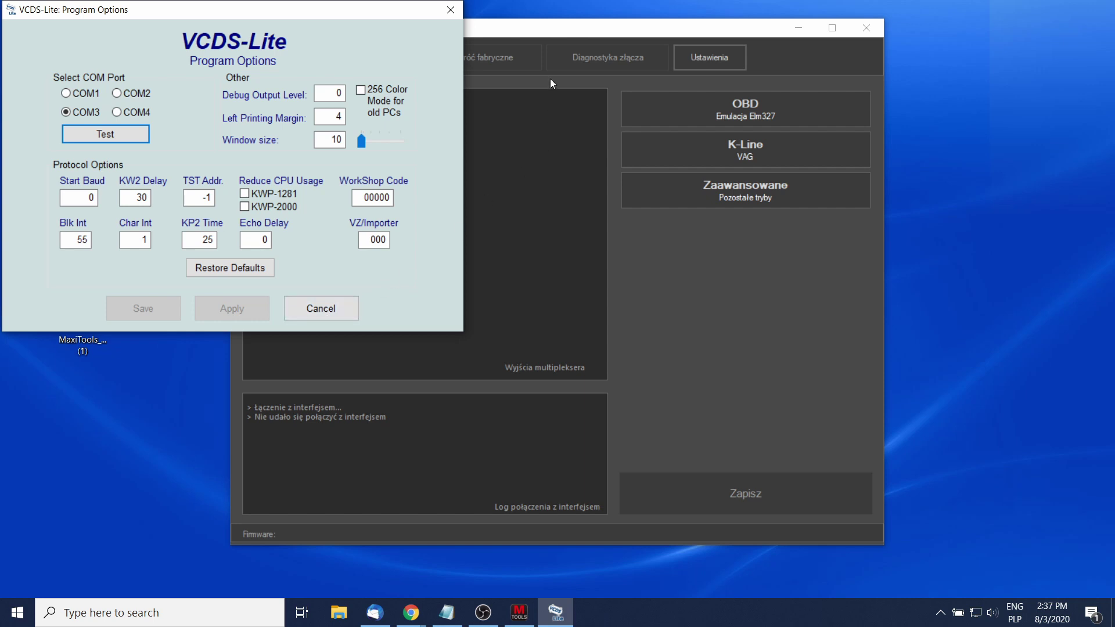
# Switch to MaxiTools, connect to the interface and save the K-Line VAG mode to it
pyautogui.click(551, 29)
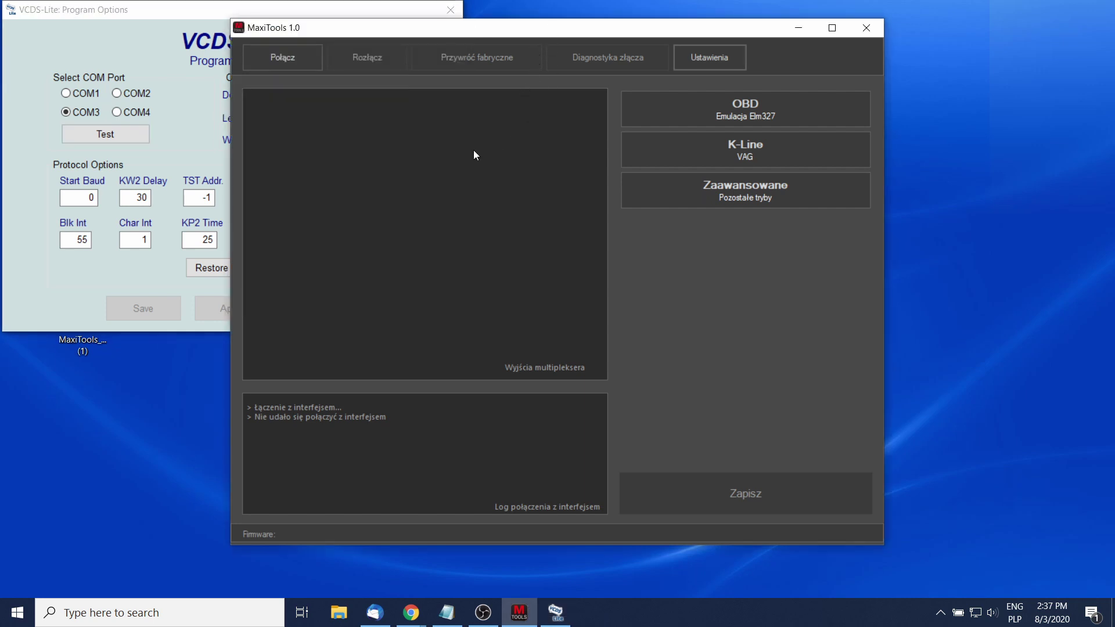
pyautogui.click(292, 62)
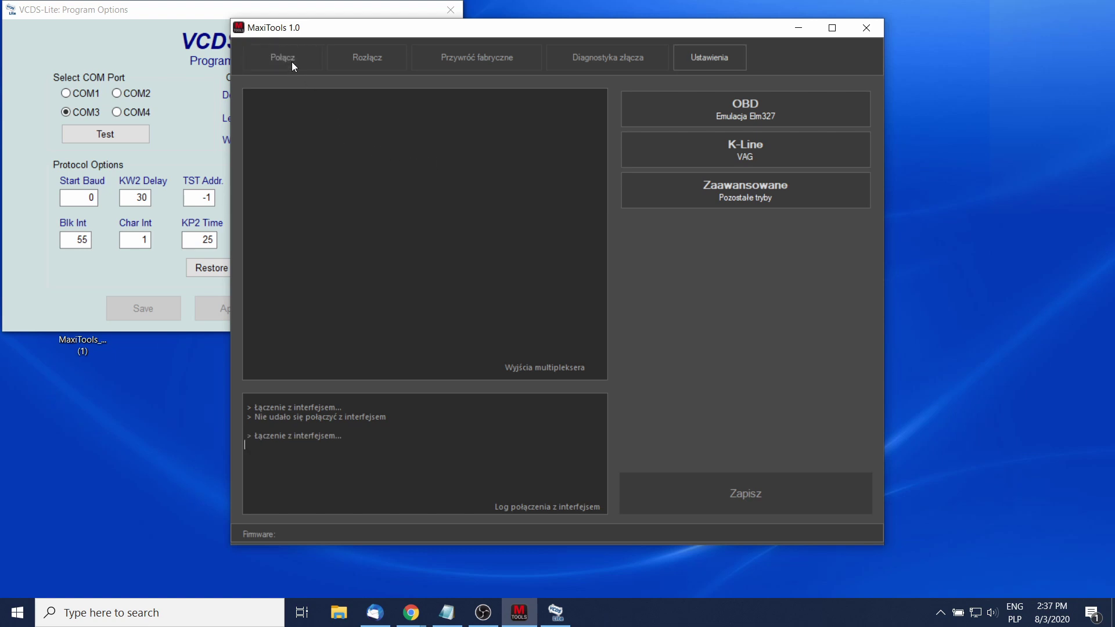
pyautogui.moveTo(387, 462); pyautogui.dragTo(256, 465)
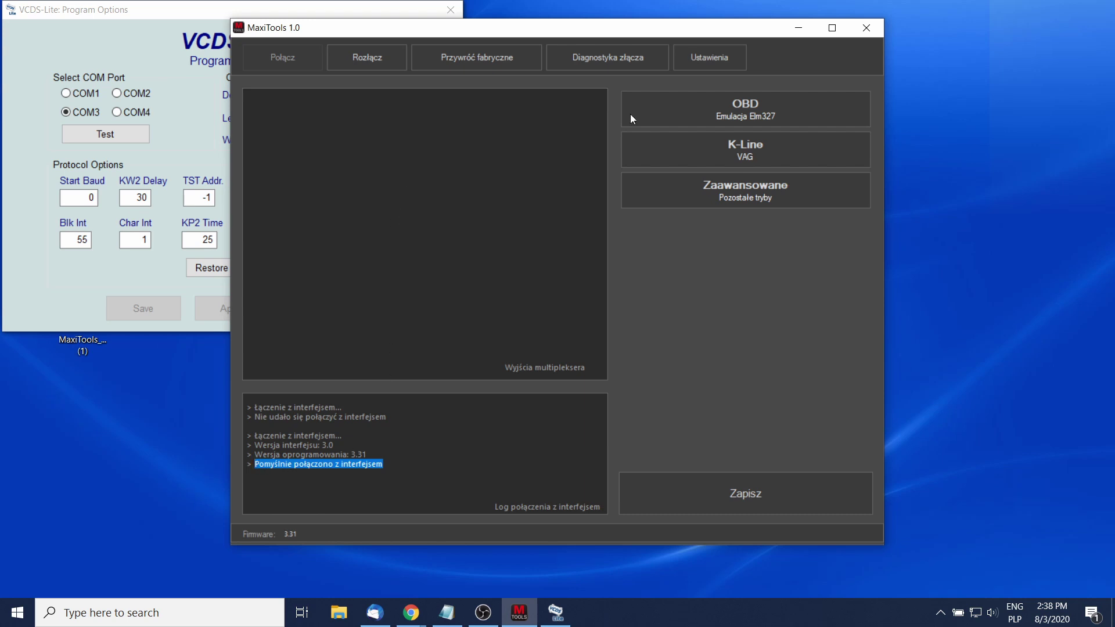
pyautogui.click(723, 144)
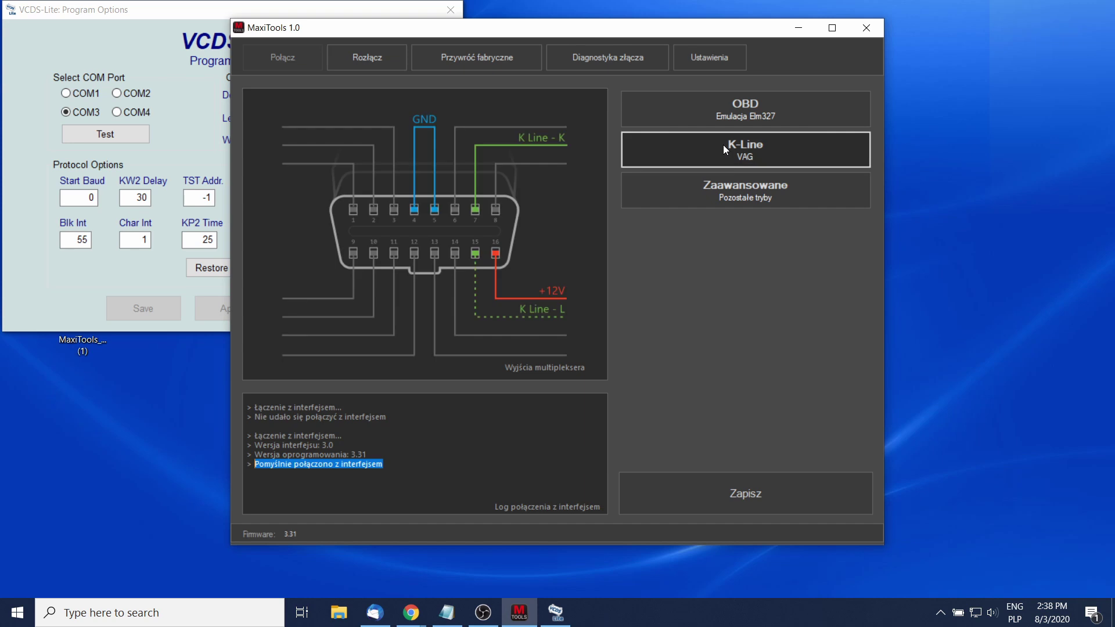
pyautogui.click(734, 492)
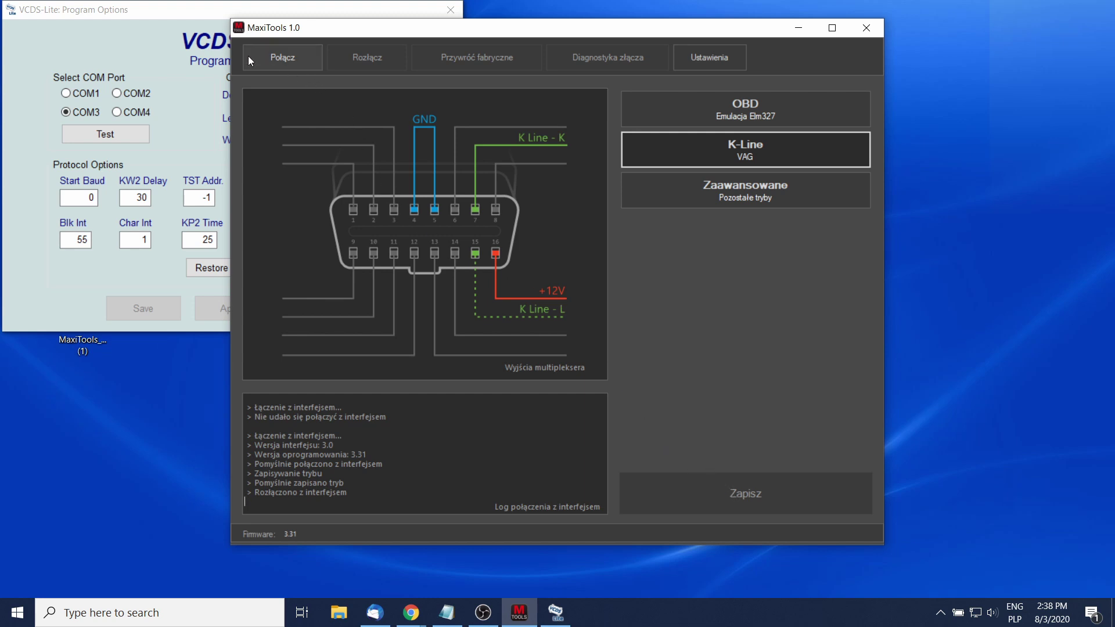
# Switch back to VCDS-Lite, retest the interface on COM3 and apply the program options
pyautogui.click(168, 15)
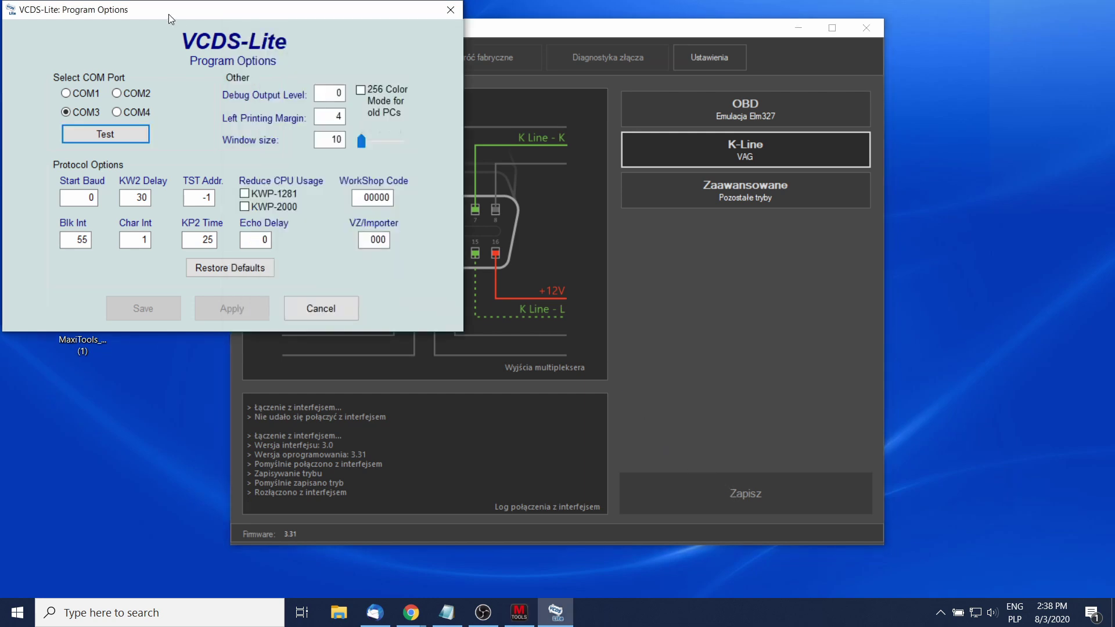
pyautogui.click(113, 132)
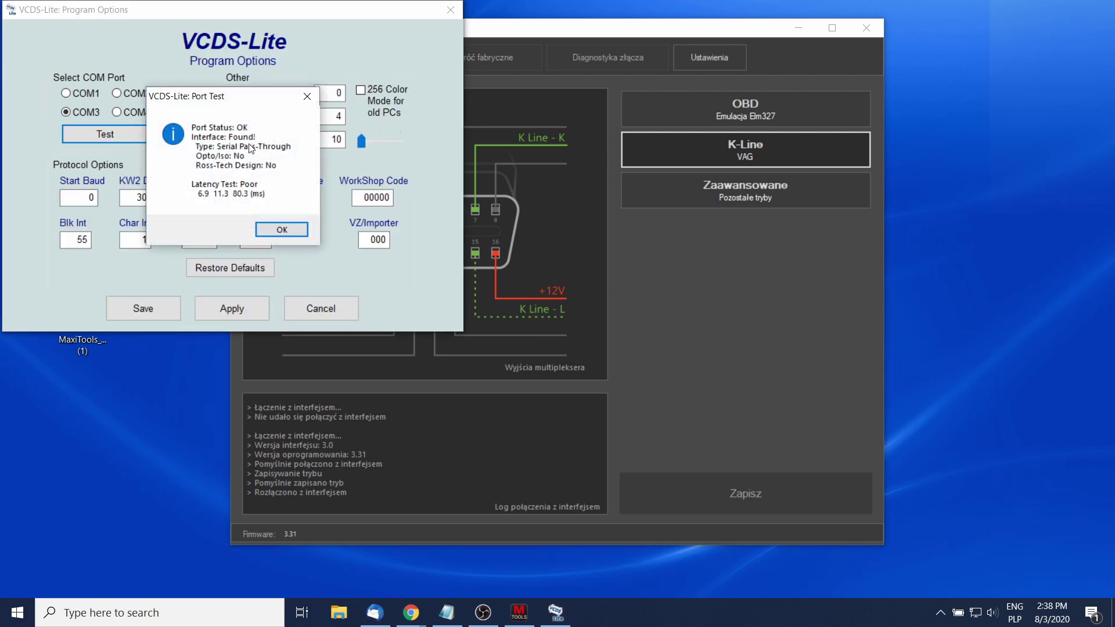
pyautogui.click(283, 230)
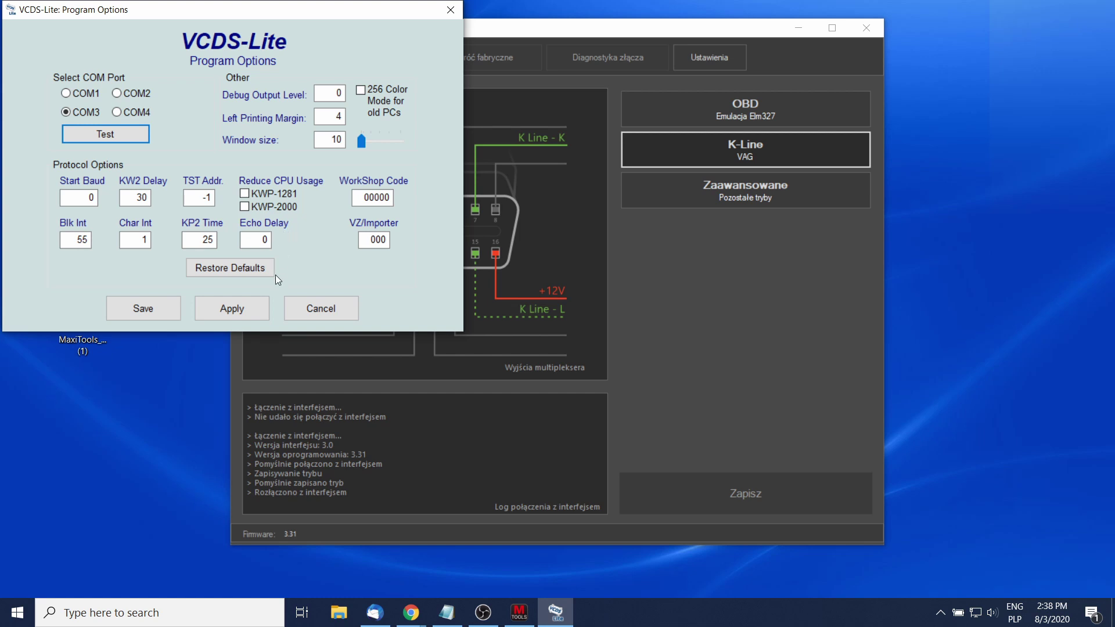
pyautogui.click(226, 309)
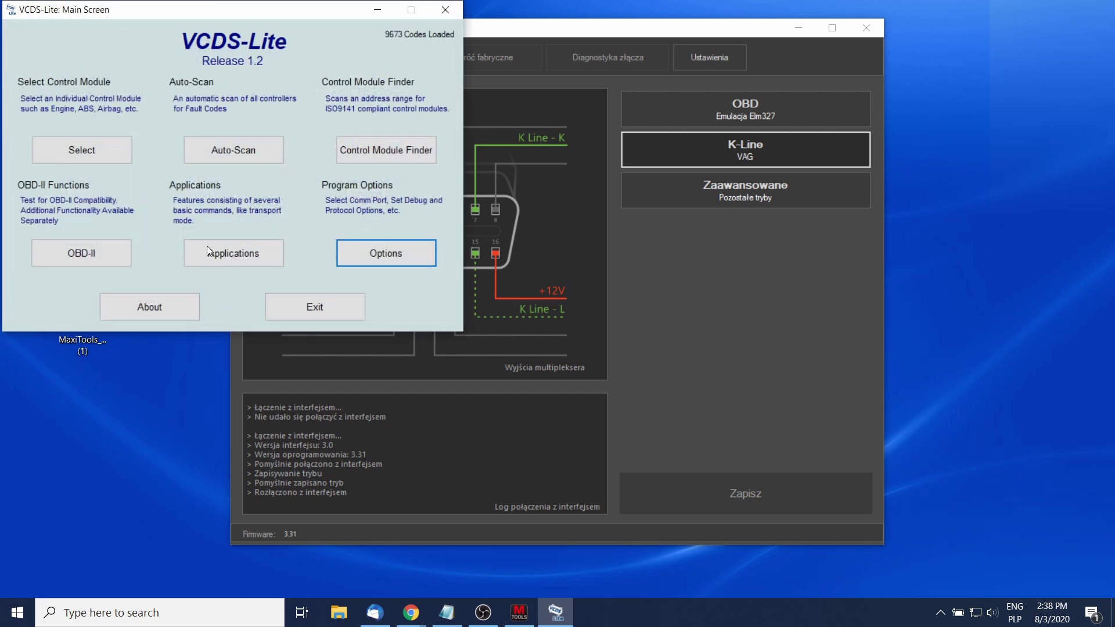
# Open the 01-Engine controller from the common control modules
pyautogui.click(114, 151)
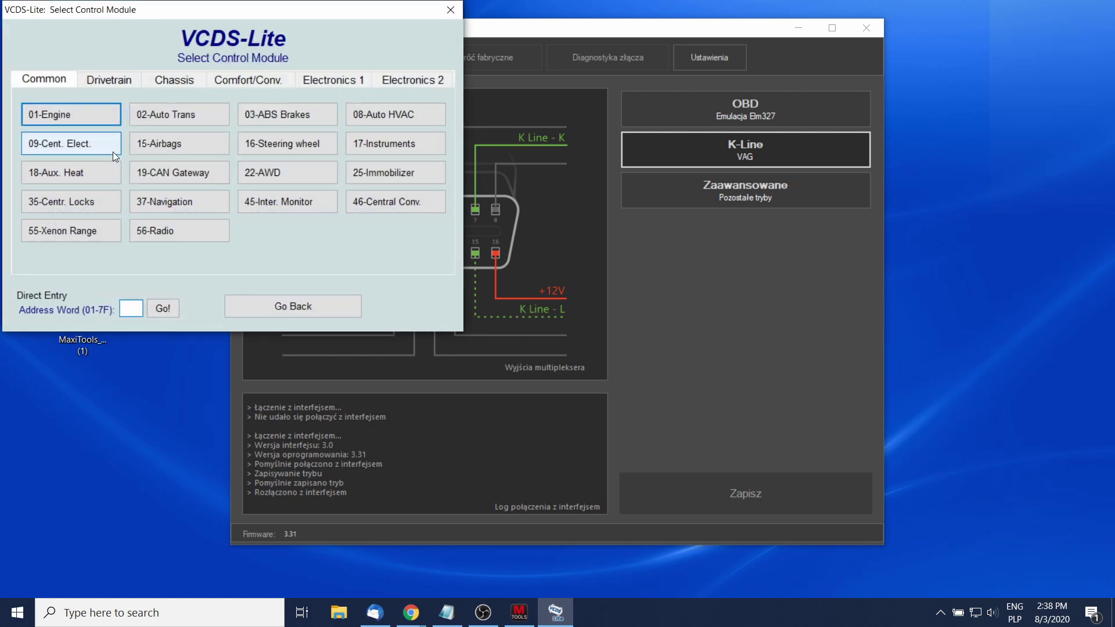
pyautogui.click(93, 114)
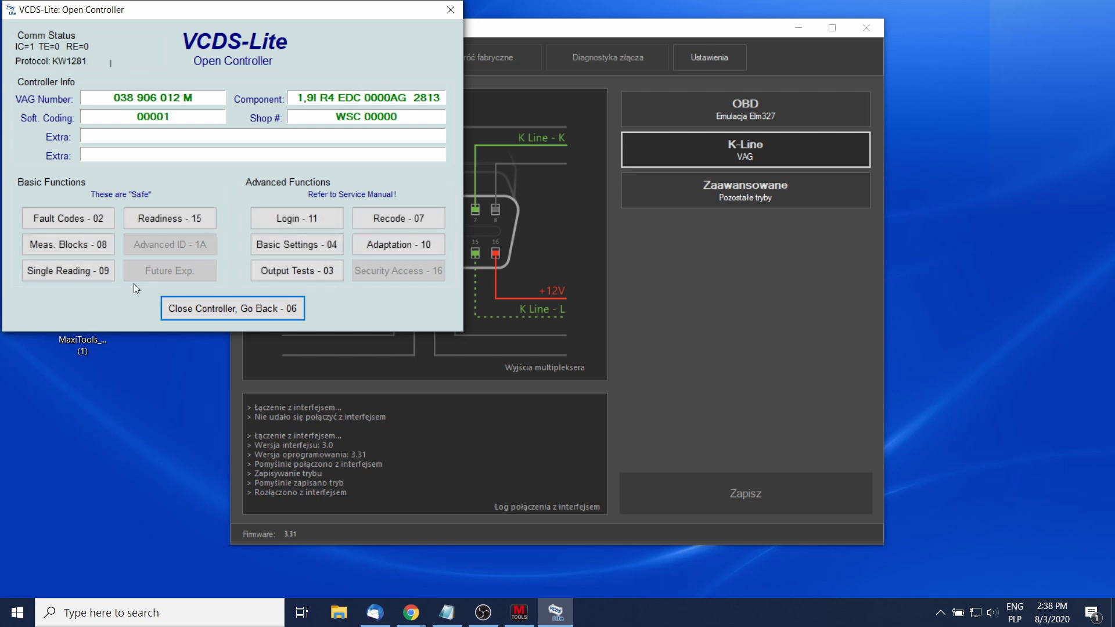
# Read the engine controller's stored fault codes and return to the open controller screen
pyautogui.click(81, 220)
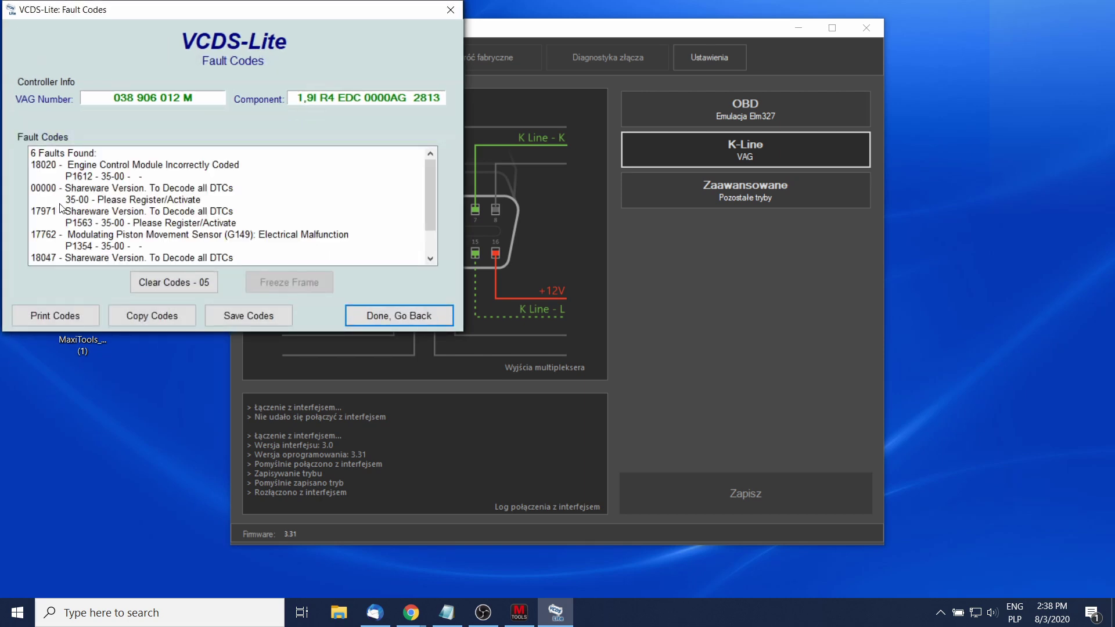
pyautogui.scroll(-1, 233, 221)
pyautogui.click(371, 314)
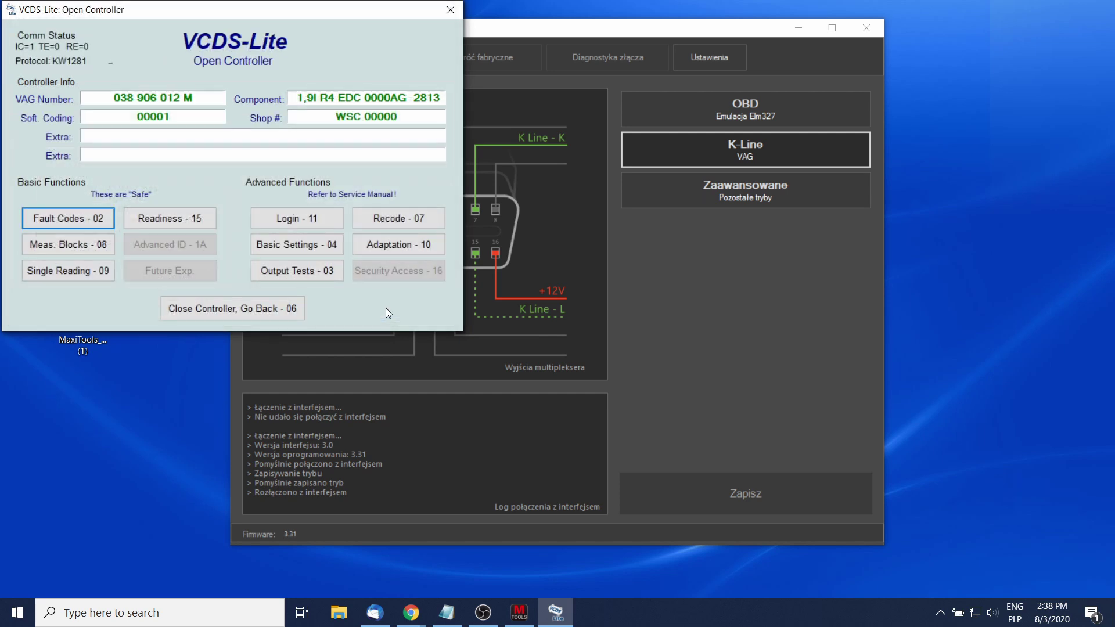
# Close the engine controller session and exit VCDS-Lite
pyautogui.click(301, 302)
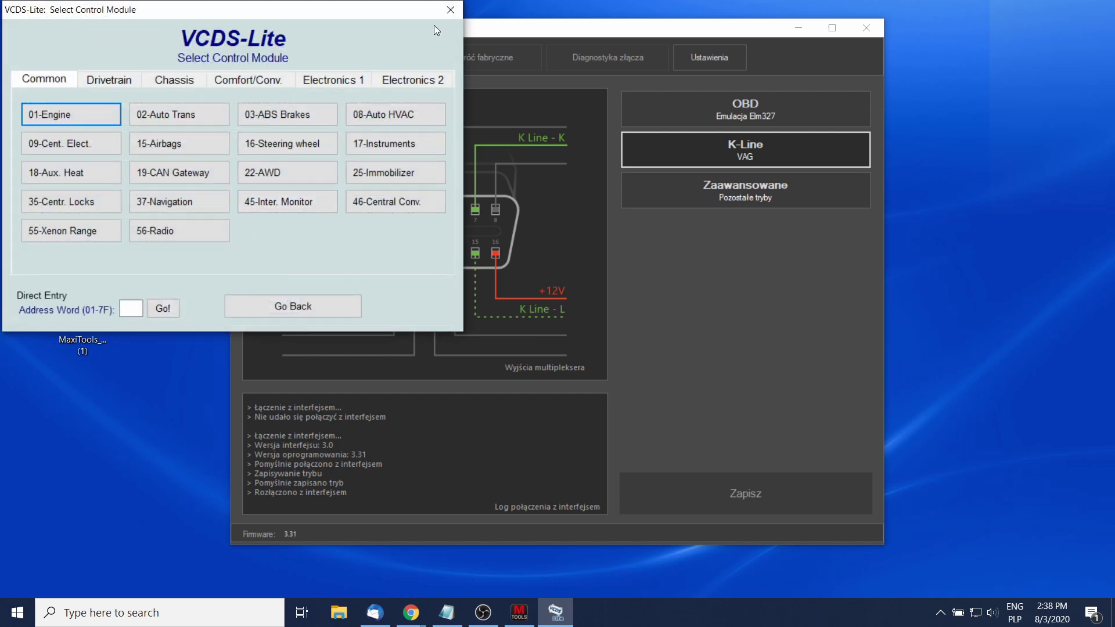
pyautogui.click(451, 10)
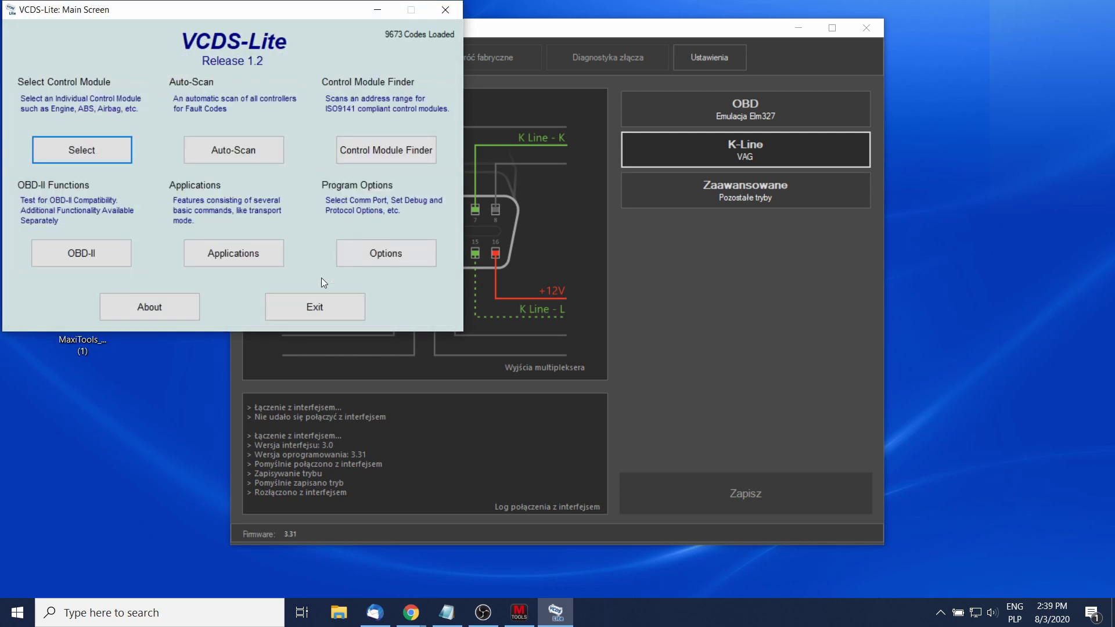
pyautogui.click(318, 303)
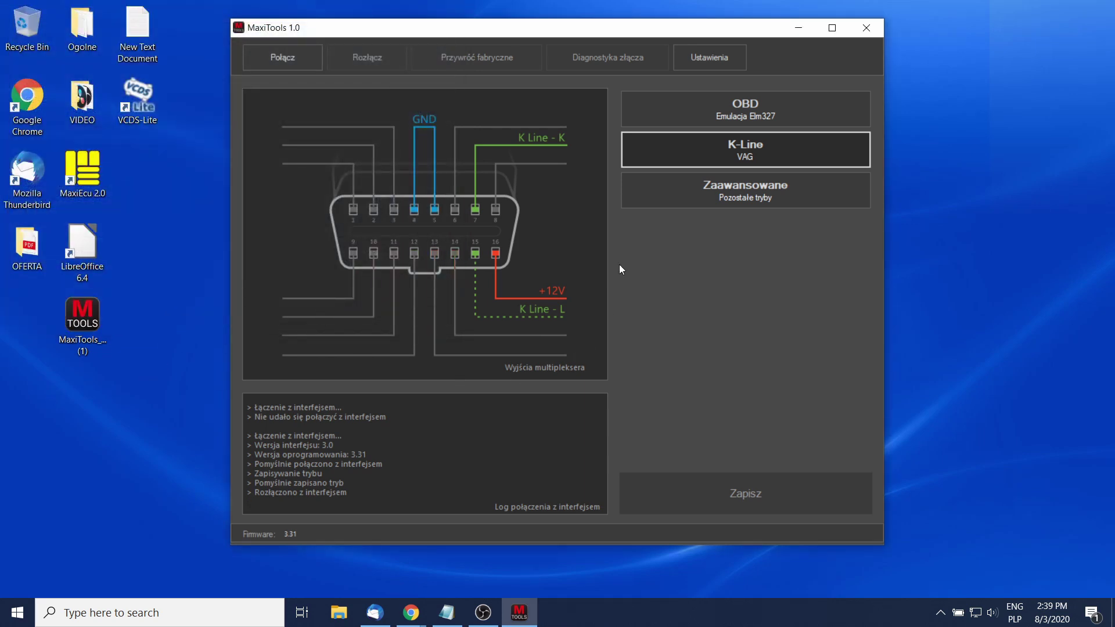
# Connect to the interface in MaxiTools, then run the connector diagnostics and close its report
pyautogui.click(295, 56)
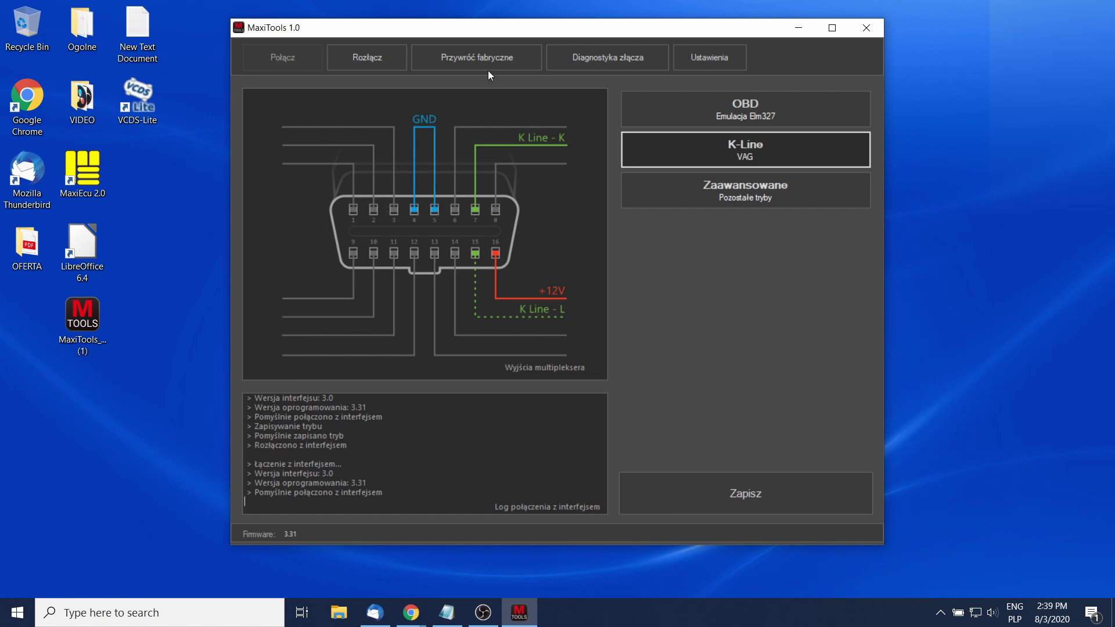
pyautogui.click(601, 60)
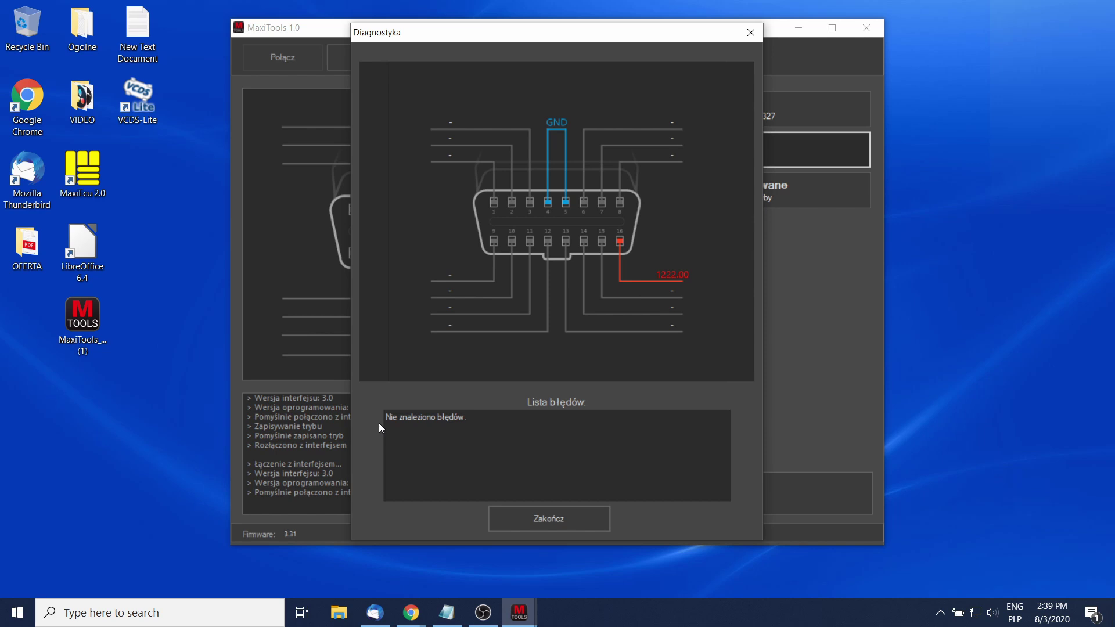
pyautogui.click(548, 517)
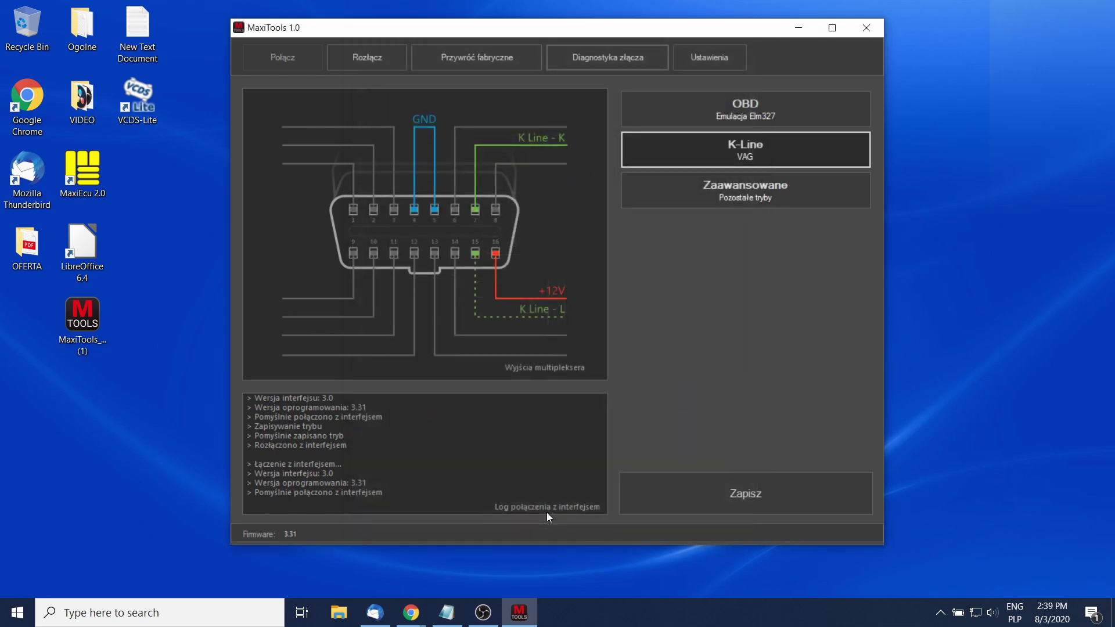
# Restore the interface's factory mode and check the outcome in the connection log
pyautogui.click(475, 60)
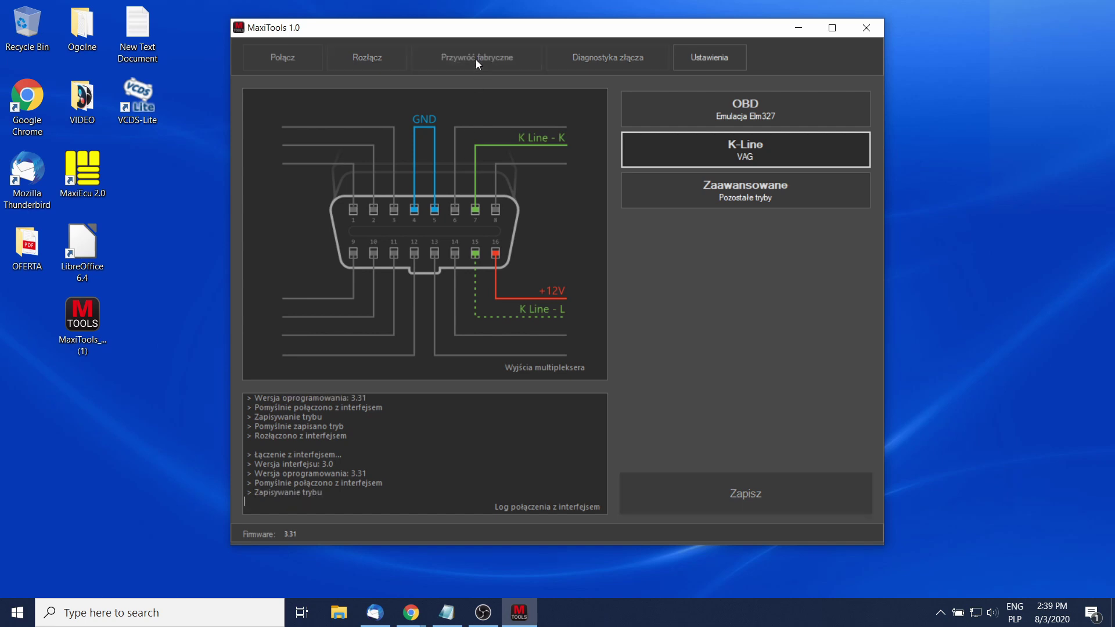
pyautogui.moveTo(352, 492); pyautogui.dragTo(248, 481)
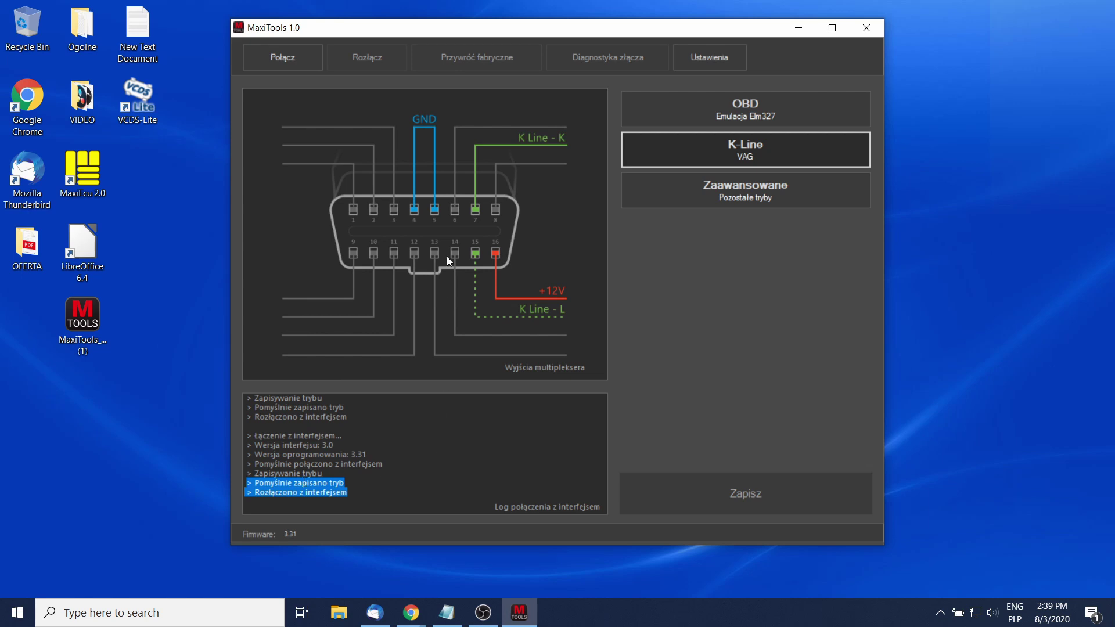
# Enable the advanced multiplexer modes by accepting the liability declaration
pyautogui.click(710, 191)
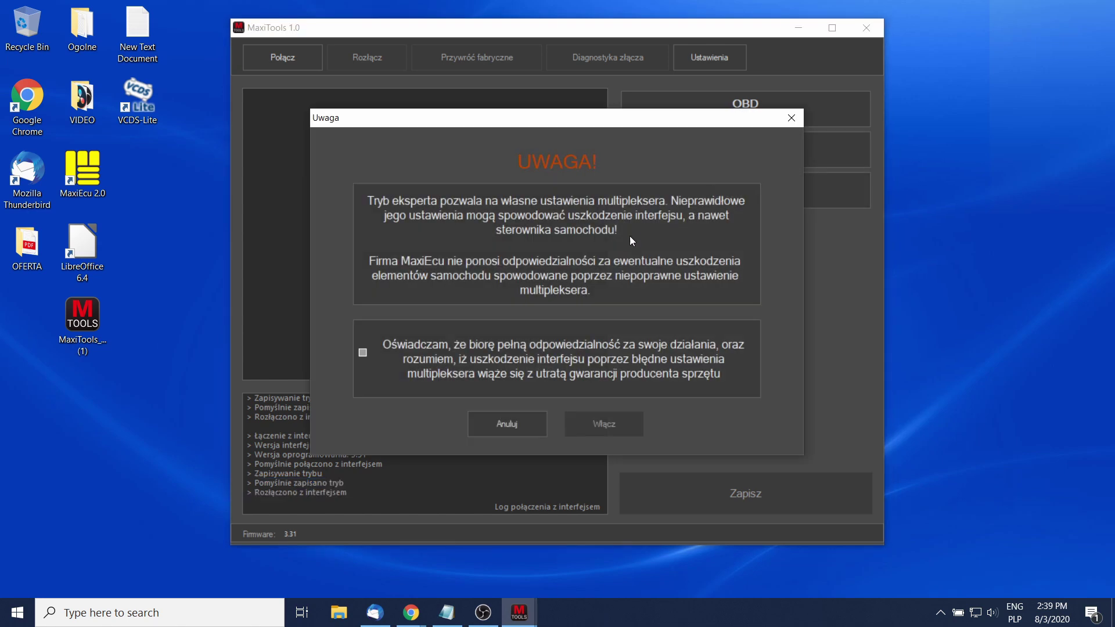
pyautogui.click(363, 352)
pyautogui.click(608, 422)
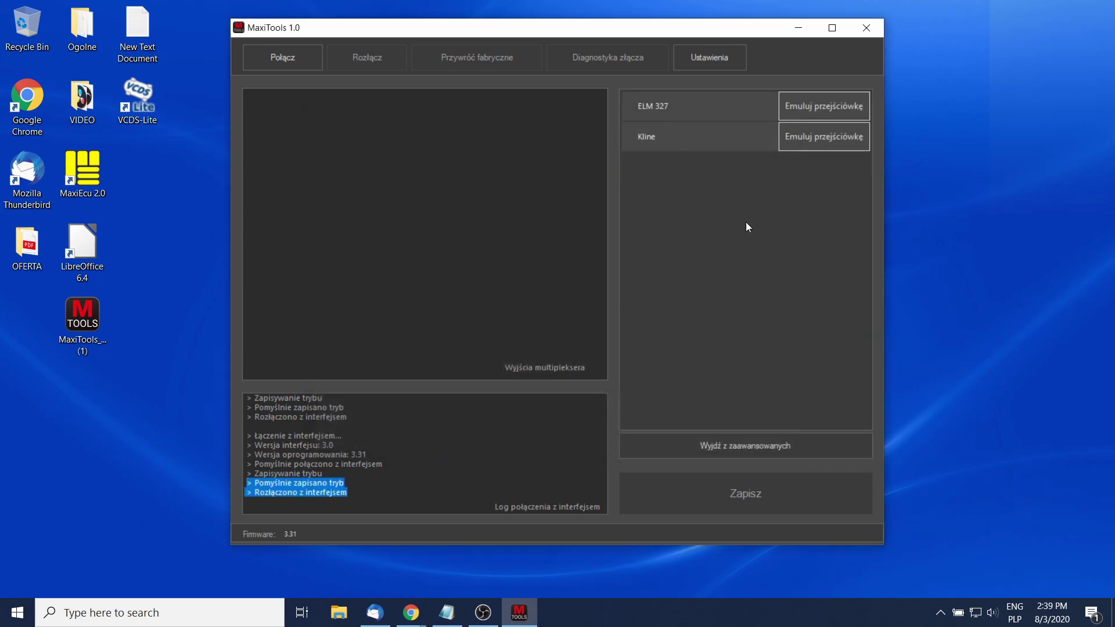
# Preview Fiat/Lancia/Alpha Romeo adapter pinouts for ELM 327 emulation, from KLINE PinK1 to CAN 1HL9, without saving, and exit the advanced modes
pyautogui.click(787, 106)
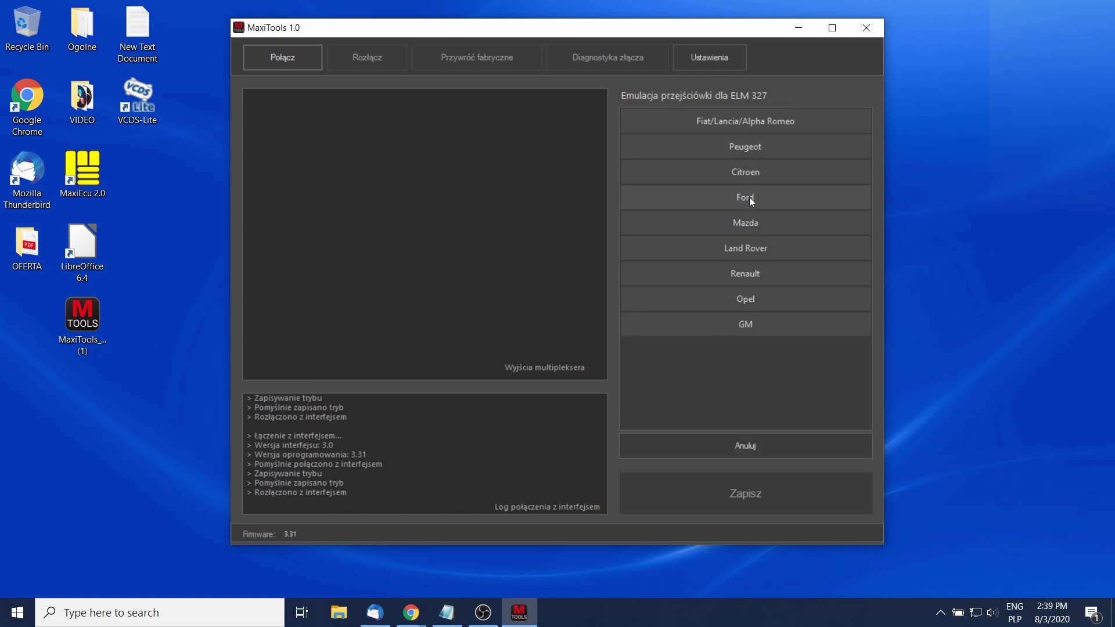
pyautogui.click(726, 123)
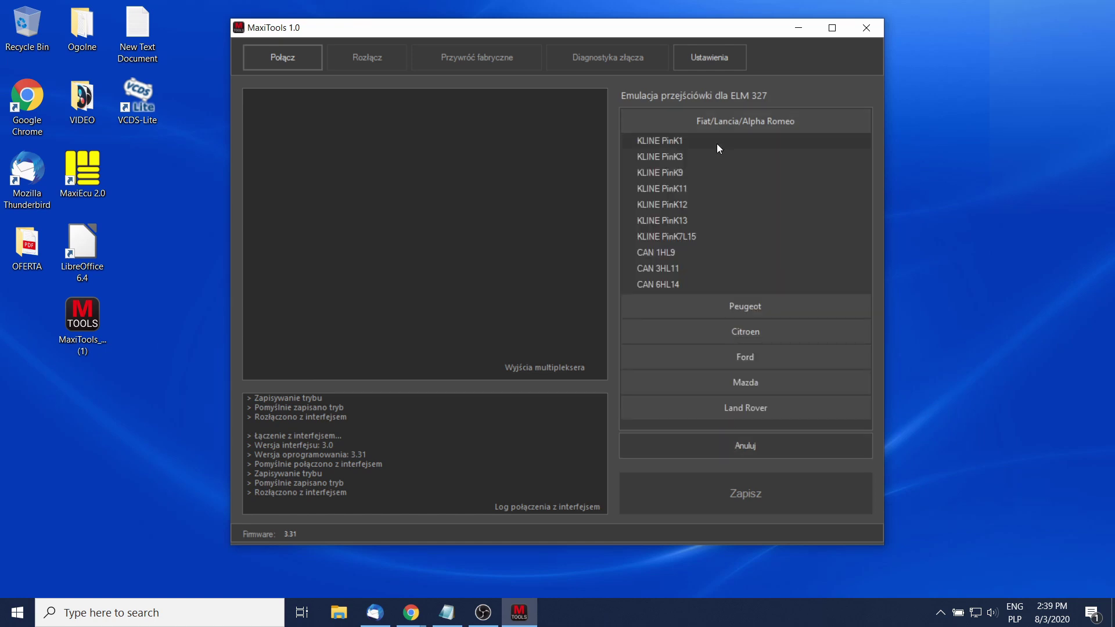
pyautogui.click(717, 145)
pyautogui.click(717, 161)
pyautogui.click(716, 173)
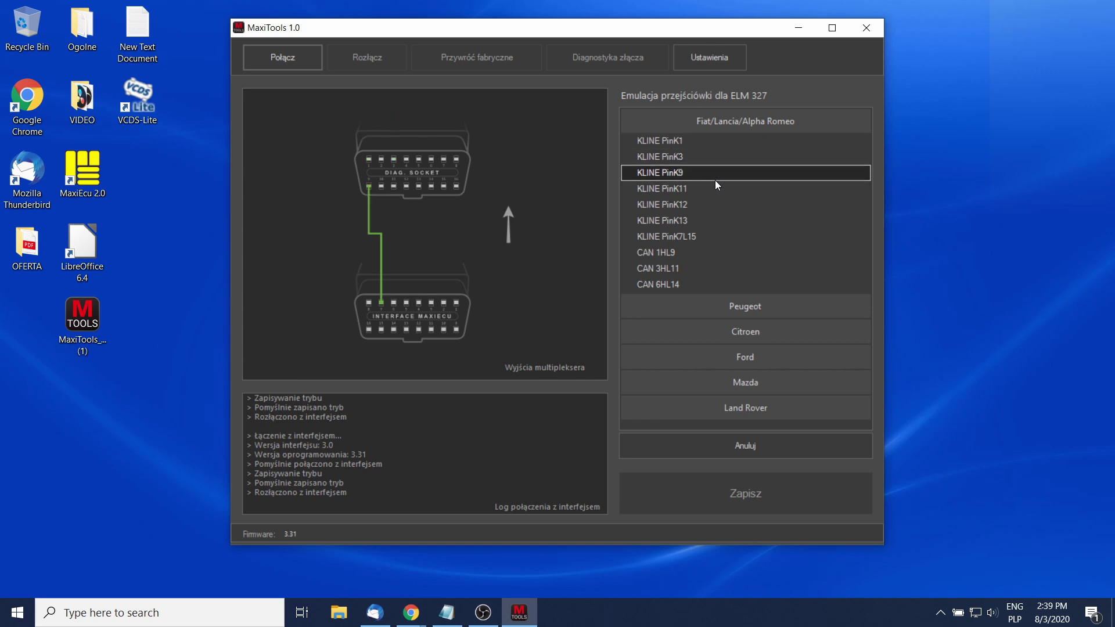
pyautogui.click(710, 206)
pyautogui.click(697, 254)
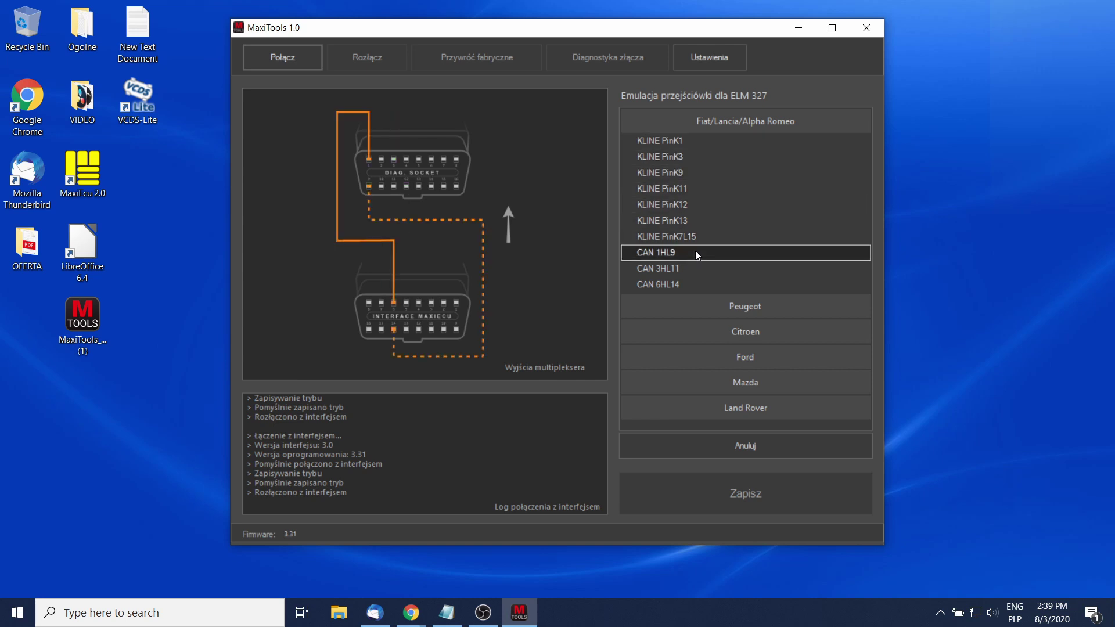
pyautogui.click(733, 443)
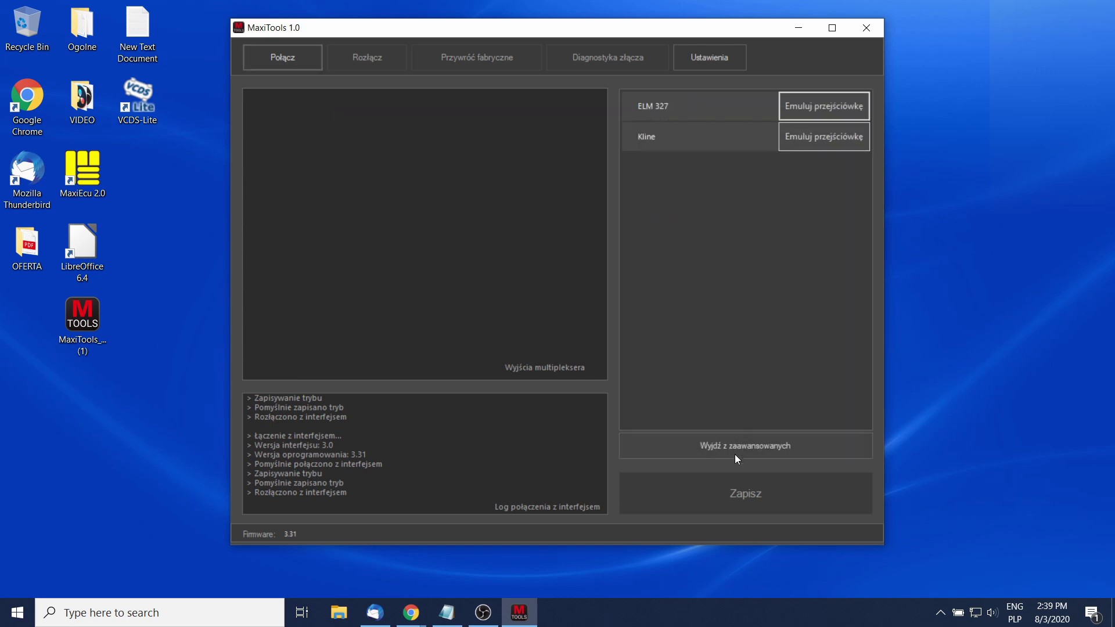
pyautogui.click(735, 447)
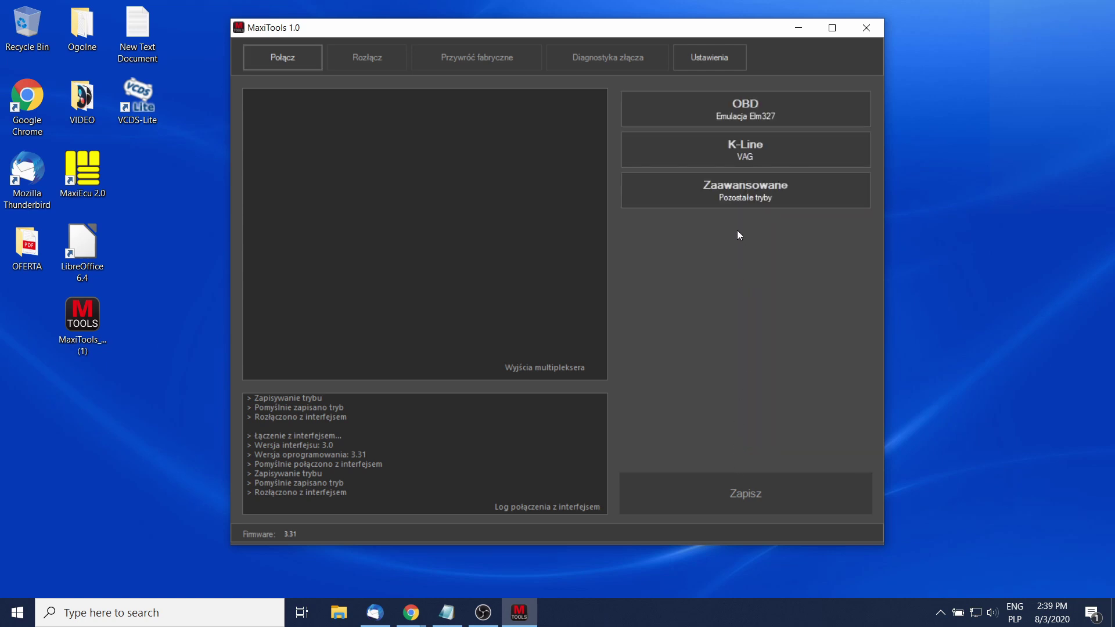